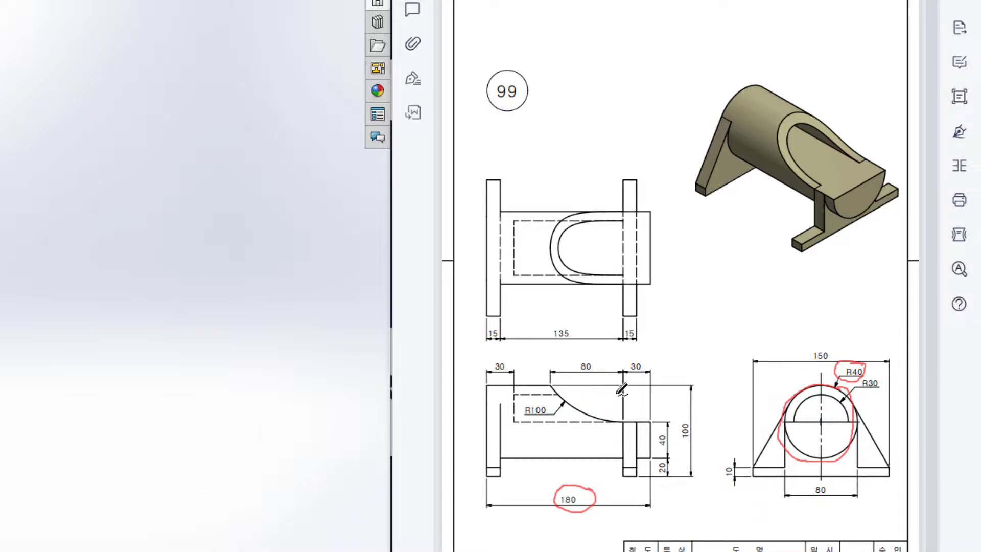
# Examine the reference drawing for the cylinder's radius, overall length, support position and end overhang
pyautogui.moveTo(626, 442); pyautogui.dragTo(623, 471)
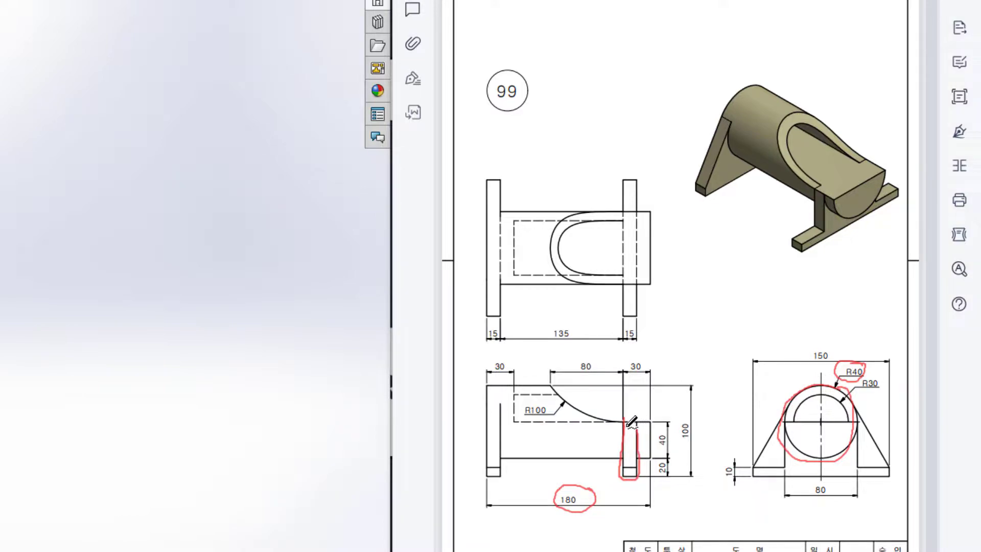
pyautogui.moveTo(610, 467)
pyautogui.mouseDown()
pyautogui.moveTo(530, 465)
pyautogui.moveTo(540, 479)
pyautogui.mouseUp()
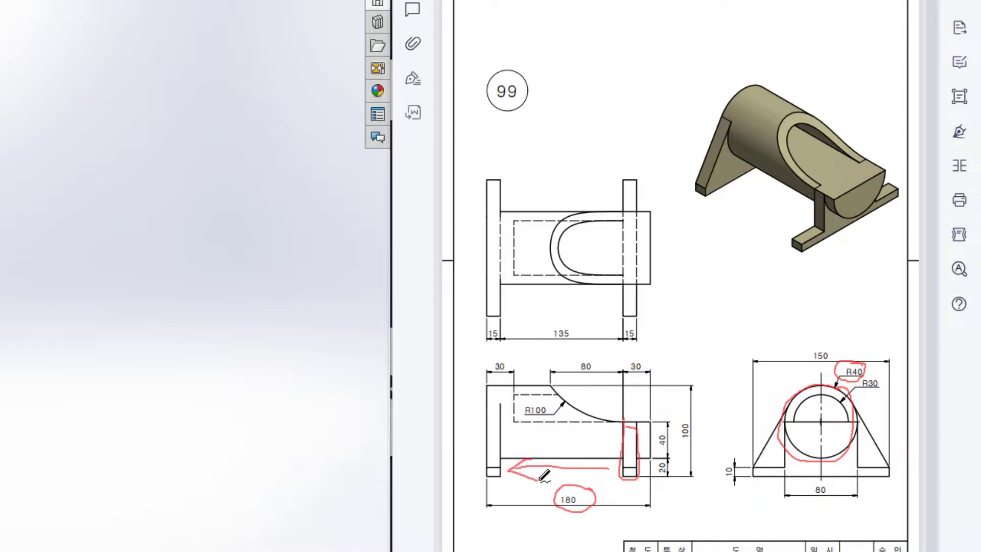
pyautogui.moveTo(636, 359)
pyautogui.mouseDown()
pyautogui.moveTo(620, 376)
pyautogui.moveTo(631, 359)
pyautogui.mouseUp()
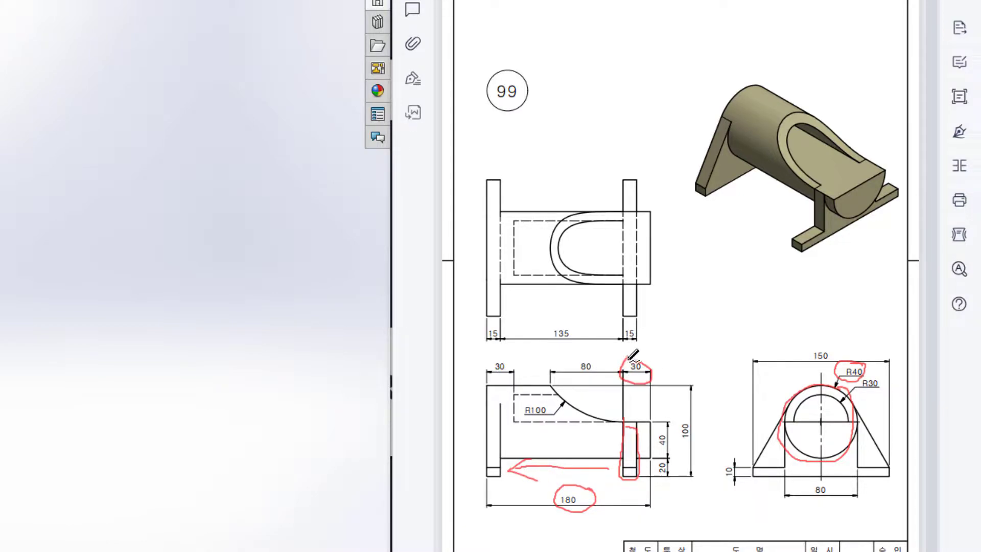
pyautogui.moveTo(624, 495); pyautogui.dragTo(656, 492)
pyautogui.moveTo(645, 361)
pyautogui.mouseDown()
pyautogui.moveTo(649, 381)
pyautogui.moveTo(636, 367)
pyautogui.mouseUp()
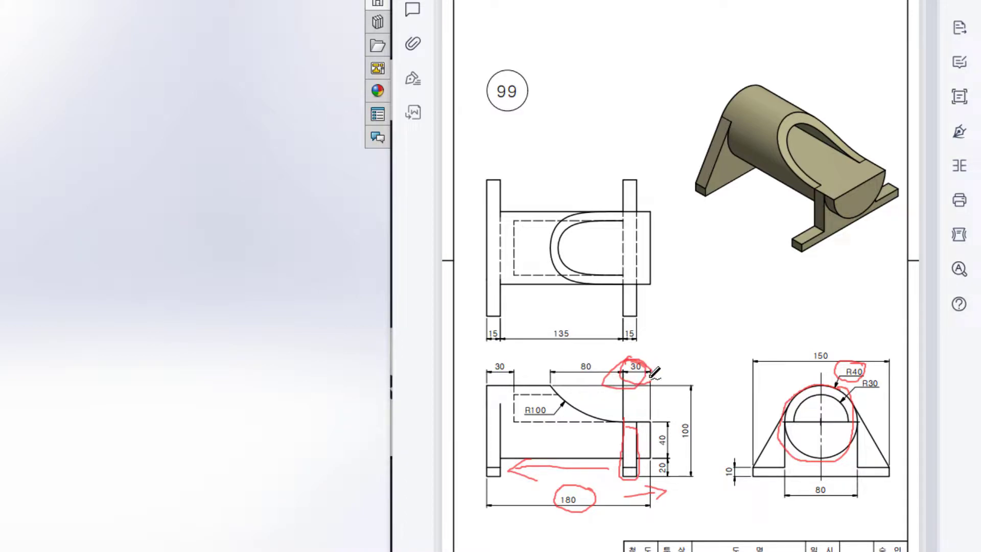
pyautogui.hotkey('ctrl', 'z')
pyautogui.hotkey('ctrl', 'z')
pyautogui.hotkey('ctrl', 'z')
pyautogui.hotkey('ctrl', 'z')
pyautogui.hotkey('ctrl', 'z')
pyautogui.hotkey('ctrl', 'z')
pyautogui.hotkey('ctrl', 'z')
pyautogui.hotkey('ctrl', 'z')
pyautogui.hotkey('ctrl', 'z')
pyautogui.hotkey('ctrl', 'z')
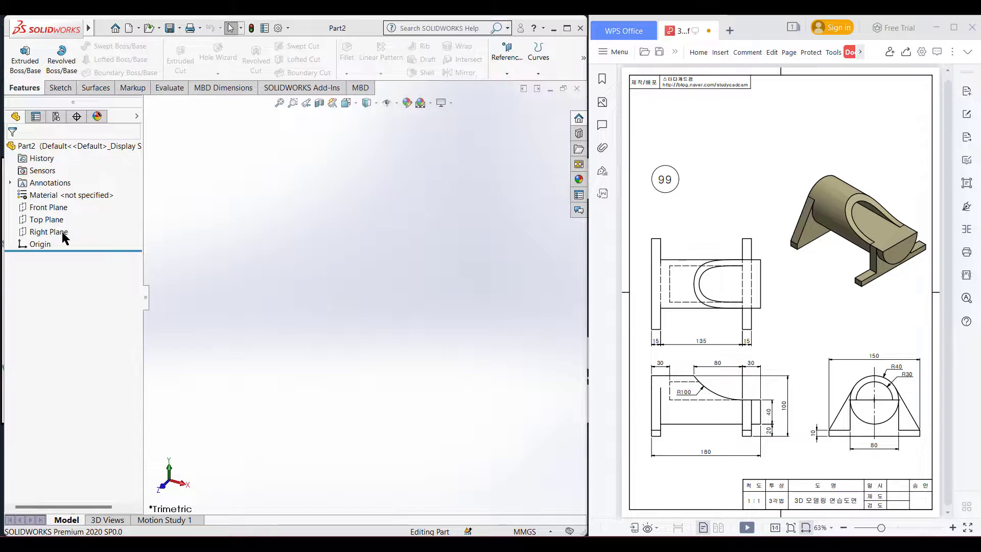
# Start a sketch on the Right Plane and draw a circle of 80 mm diameter (40*2) centred on the origin
pyautogui.rightClick(64, 232)
pyautogui.click(71, 219)
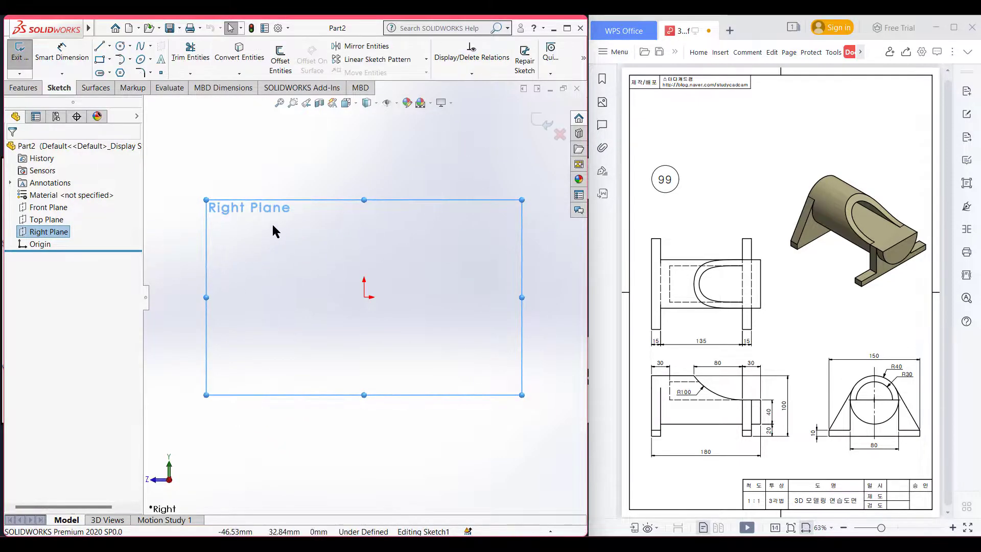
pyautogui.click(120, 46)
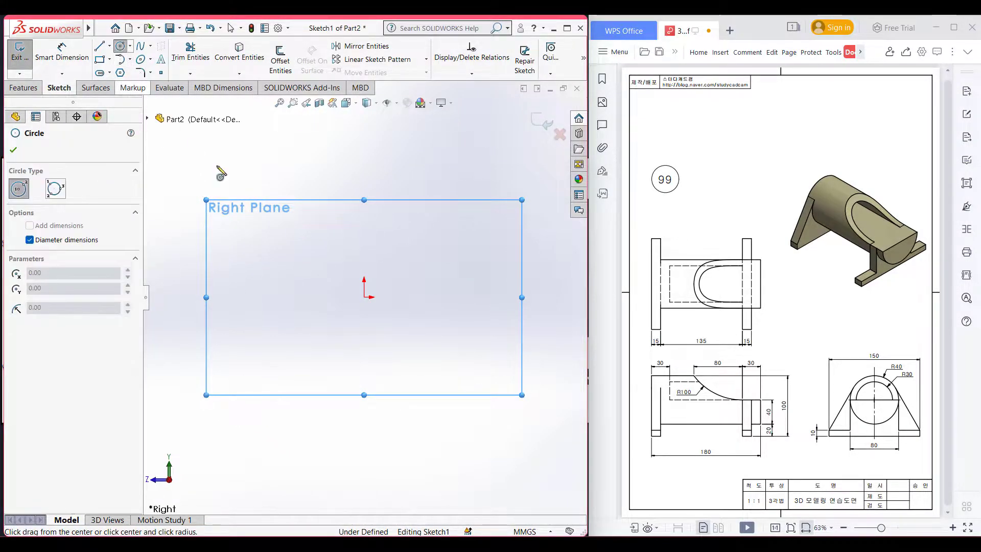
pyautogui.click(364, 297)
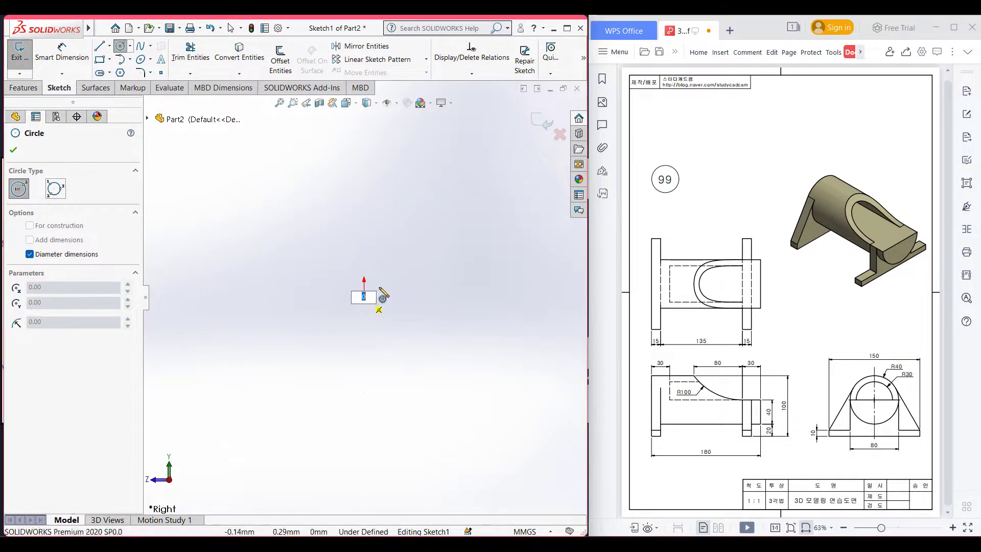
pyautogui.write('40*2')
pyautogui.press('Return')
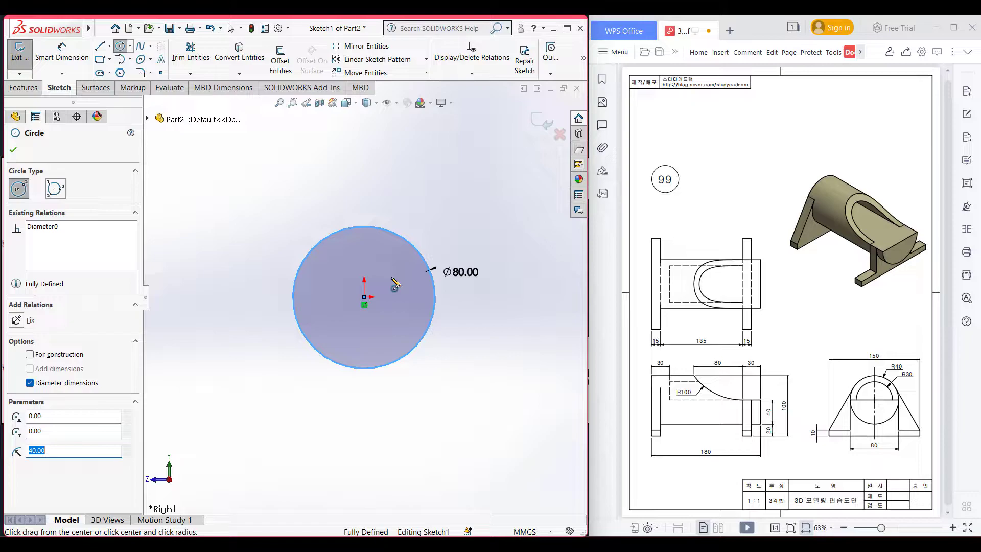
# Extrude the circle as a boss, 30 mm in Direction 1 and 150 mm (180-30) in Direction 2
pyautogui.hotkey('ctrl', '7')
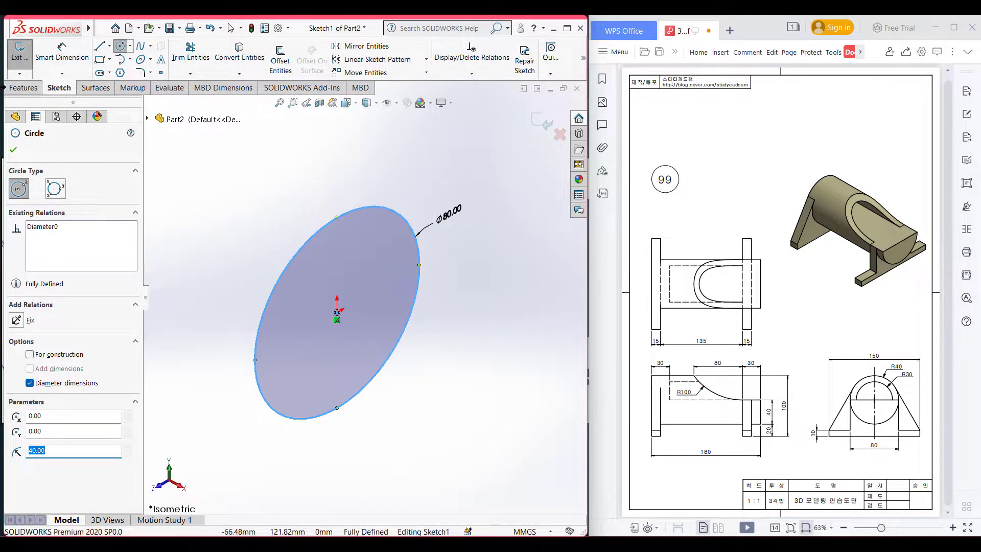
pyautogui.click(20, 88)
pyautogui.click(24, 62)
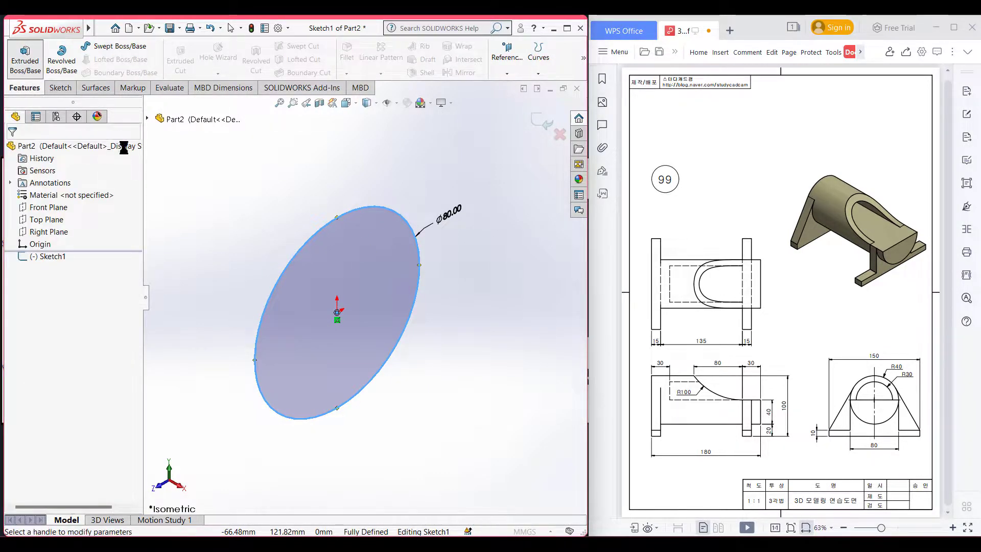
pyautogui.write('30')
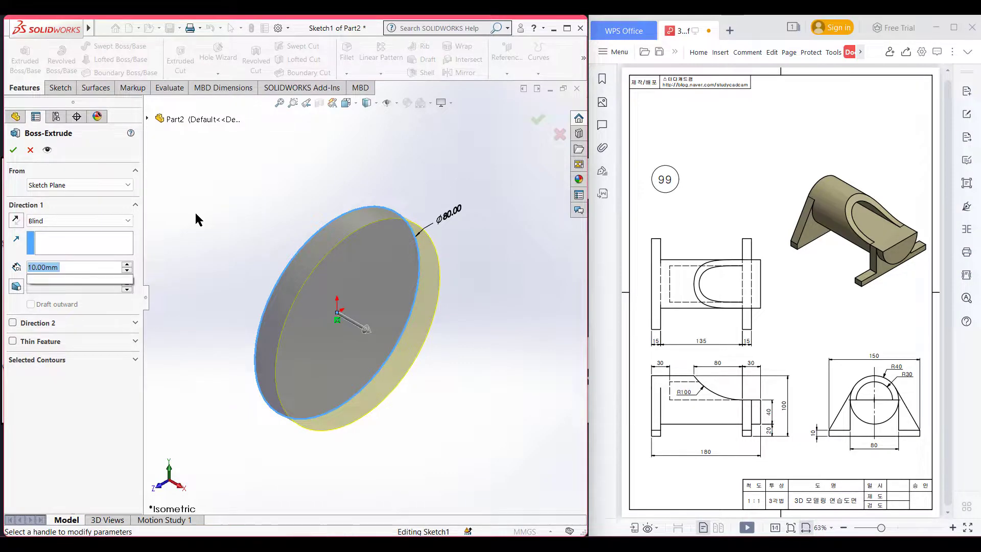
pyautogui.press('Return')
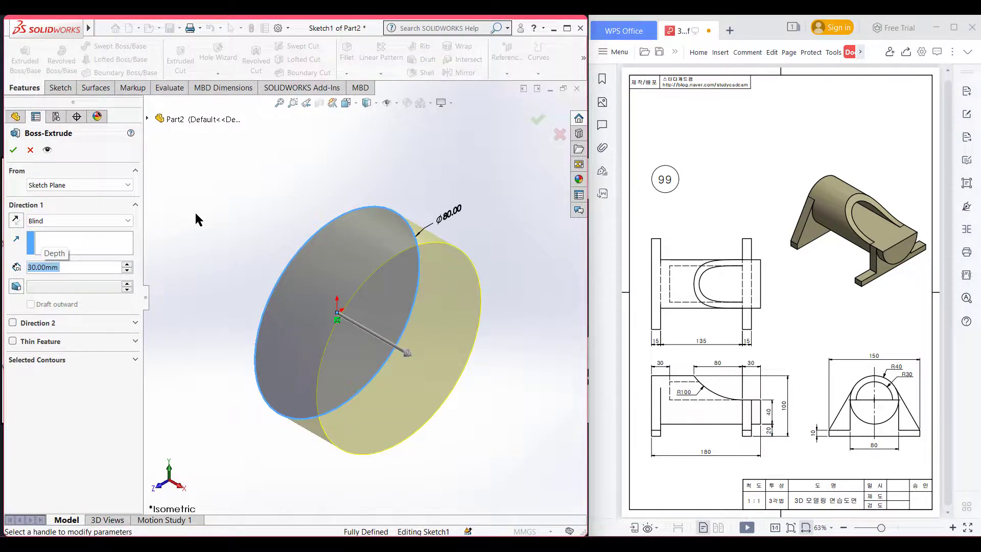
pyautogui.click(11, 321)
pyautogui.write('1')
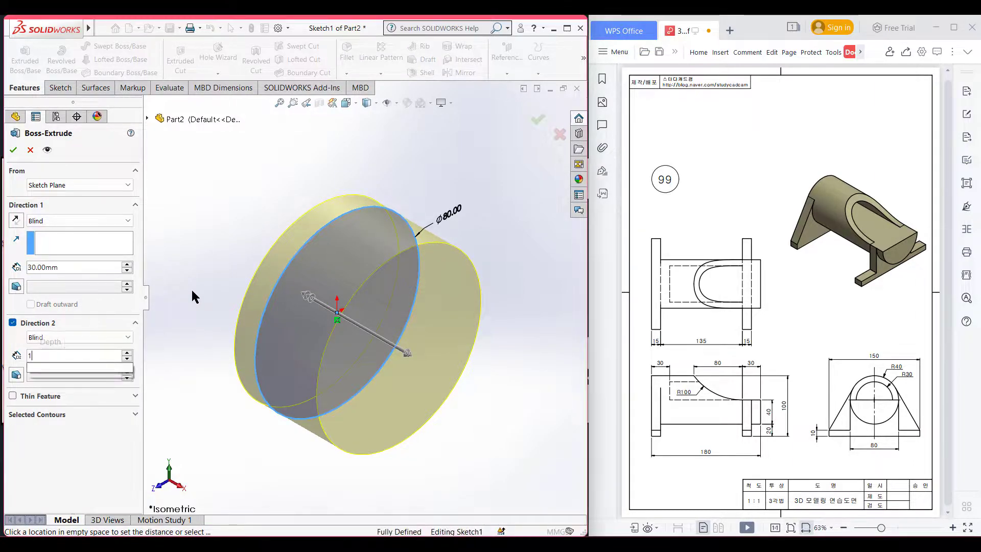
pyautogui.write('80-30')
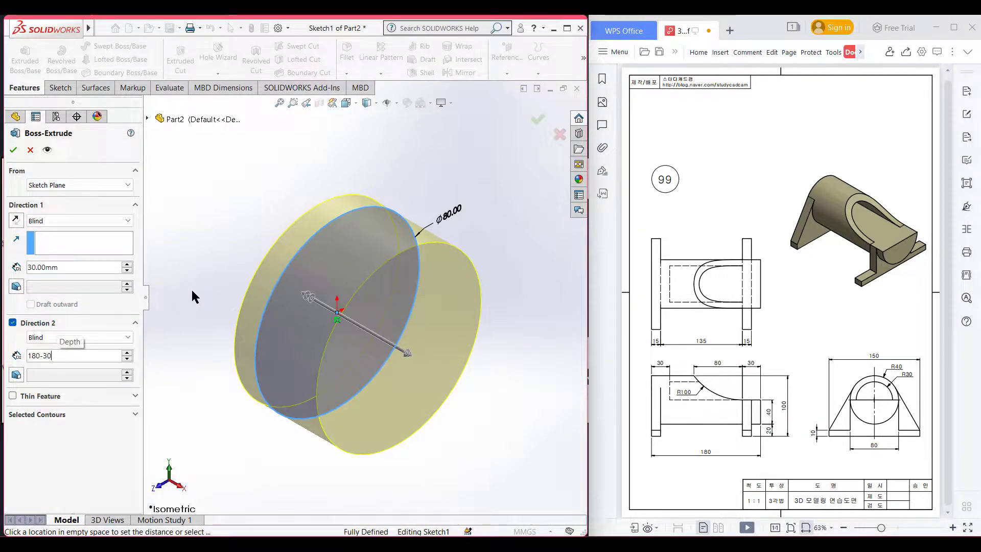
pyautogui.press('Return')
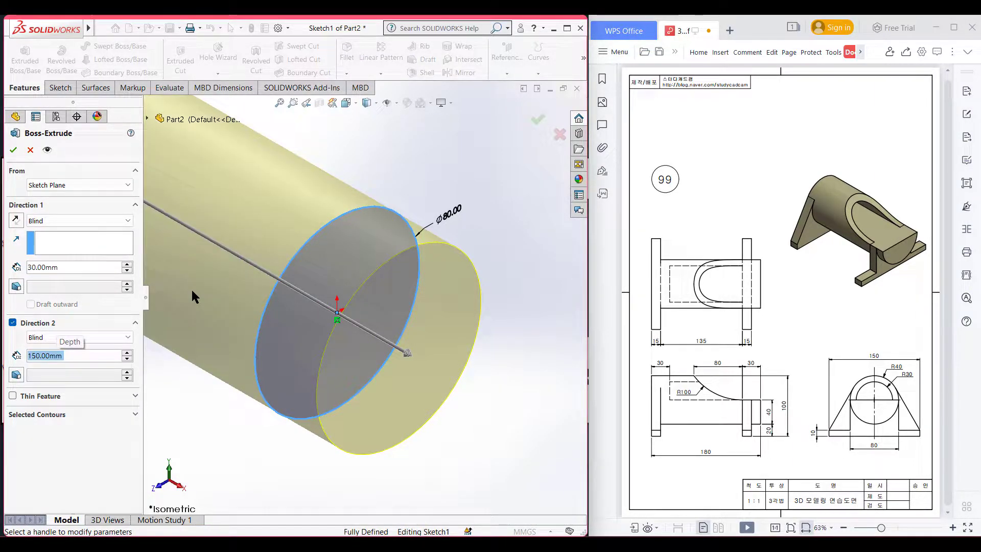
pyautogui.click(11, 150)
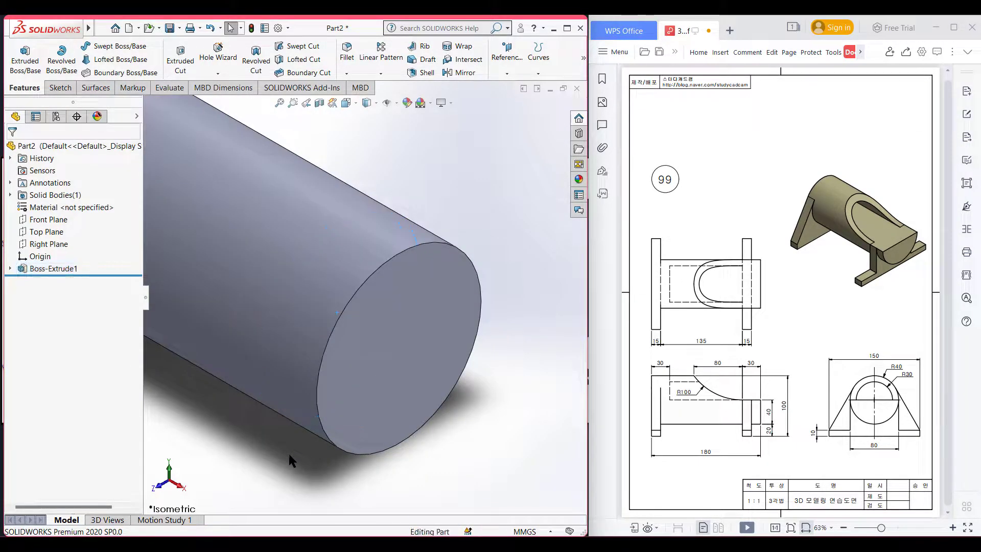
pyautogui.press('f')
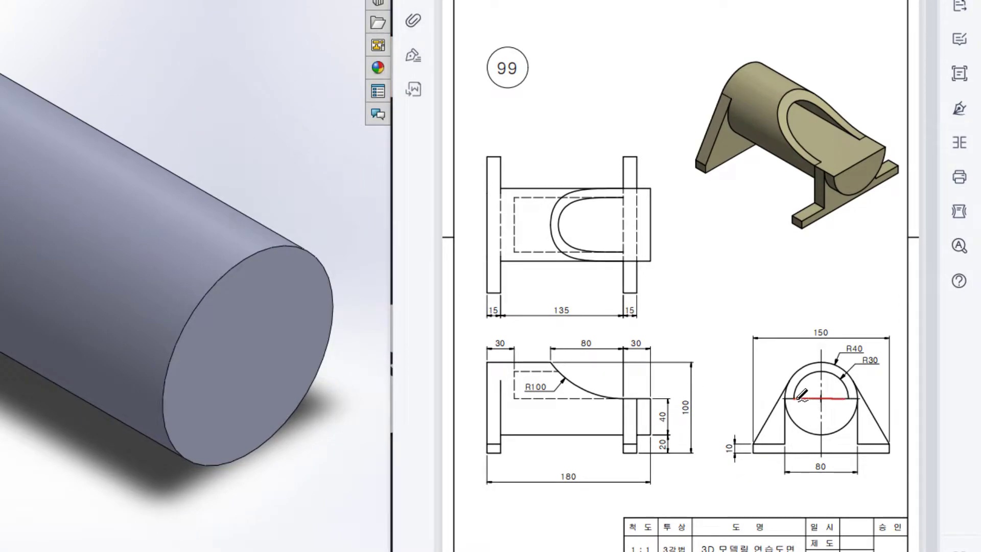
# Examine the drawing's semicircular pocket for its radius, side-view outline, overall length and distance from the back end
pyautogui.moveTo(813, 369)
pyautogui.mouseDown()
pyautogui.moveTo(842, 370)
pyautogui.moveTo(854, 392)
pyautogui.mouseUp()
pyautogui.moveTo(882, 352); pyautogui.dragTo(877, 369)
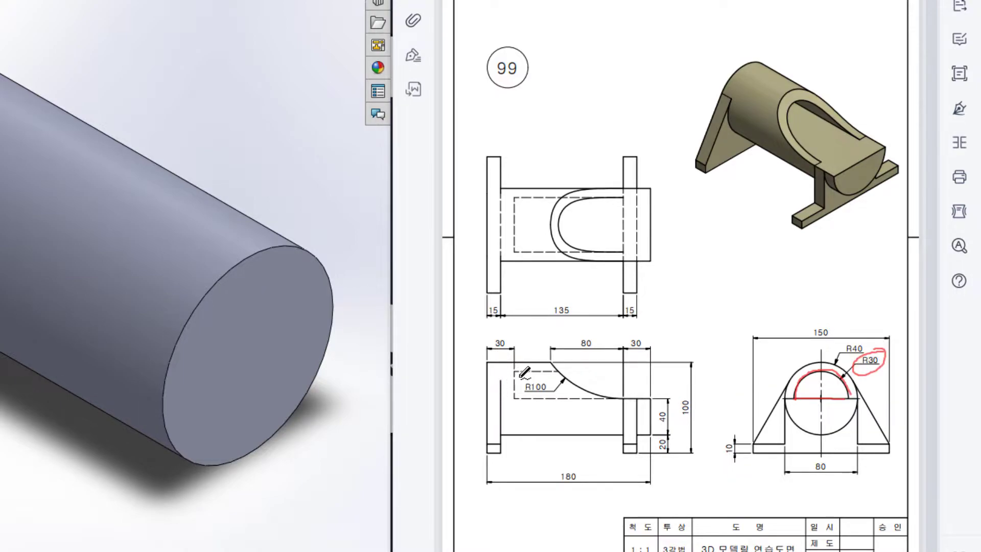
pyautogui.moveTo(514, 369)
pyautogui.mouseDown()
pyautogui.moveTo(513, 387)
pyautogui.moveTo(669, 394)
pyautogui.mouseUp()
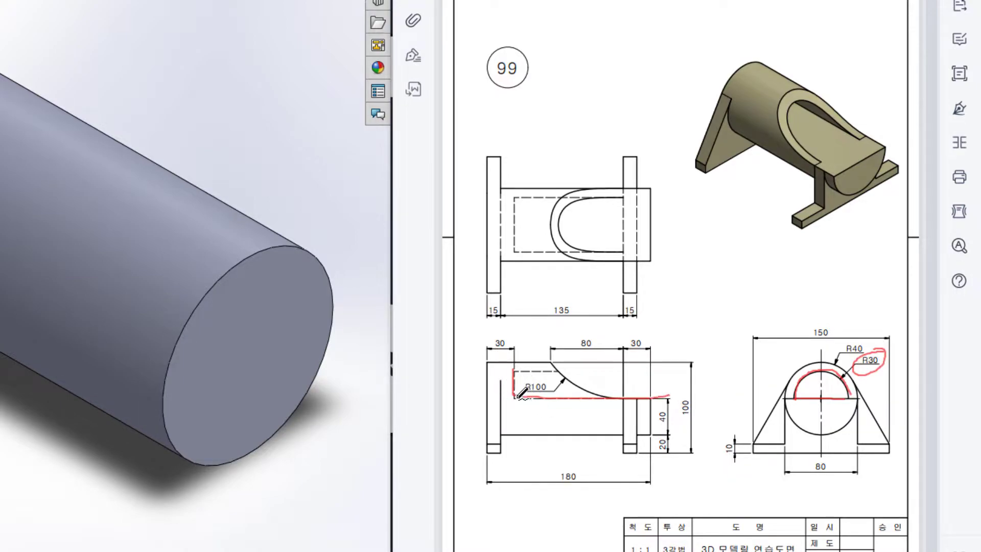
pyautogui.moveTo(514, 370); pyautogui.dragTo(642, 365)
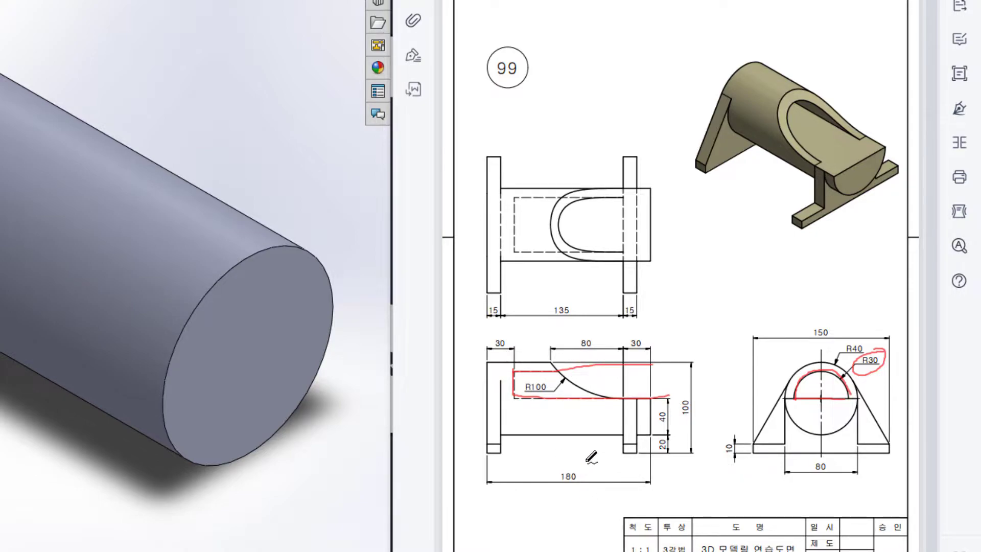
pyautogui.moveTo(583, 457)
pyautogui.mouseDown()
pyautogui.moveTo(591, 486)
pyautogui.moveTo(569, 447)
pyautogui.mouseUp()
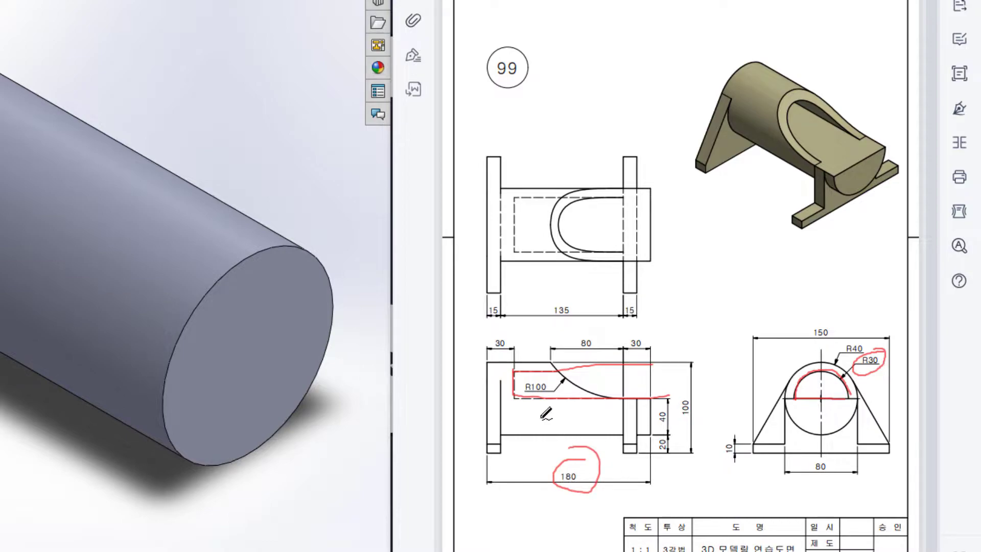
pyautogui.moveTo(512, 336)
pyautogui.mouseDown()
pyautogui.moveTo(528, 358)
pyautogui.moveTo(492, 327)
pyautogui.mouseUp()
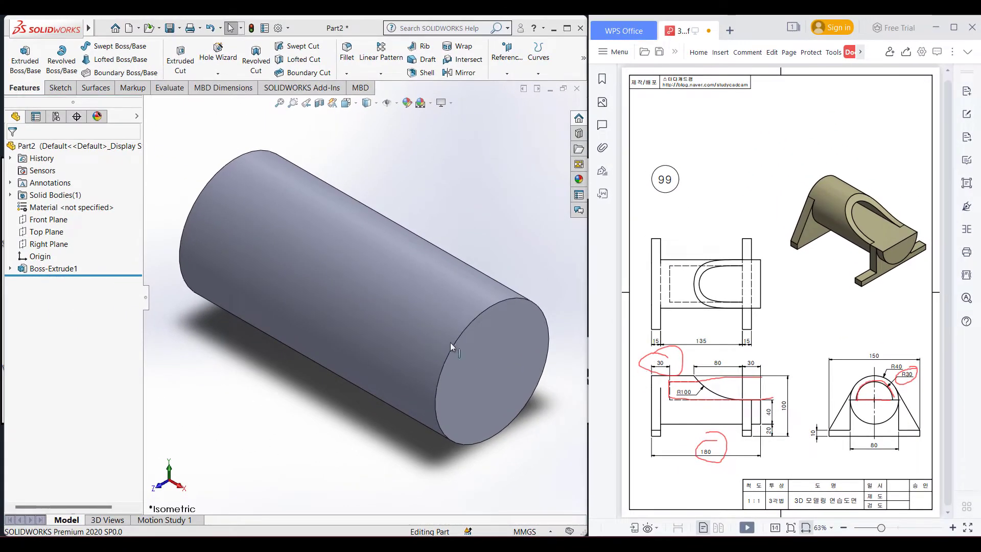
# Start a sketch on the cylinder's front end face and draw a 60 mm diameter circle (30*2) centred on the origin
pyautogui.click(493, 346)
pyautogui.rightClick(493, 346)
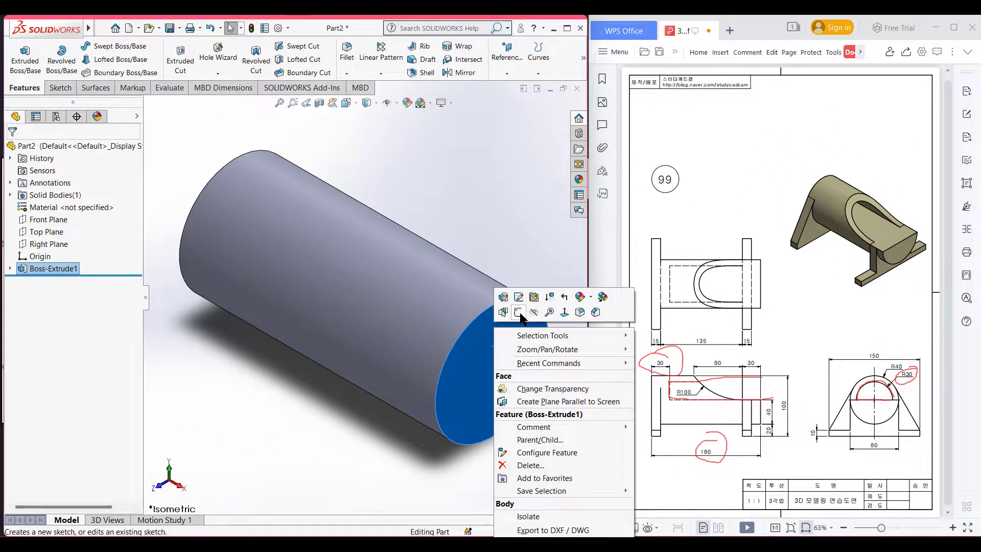
pyautogui.click(518, 314)
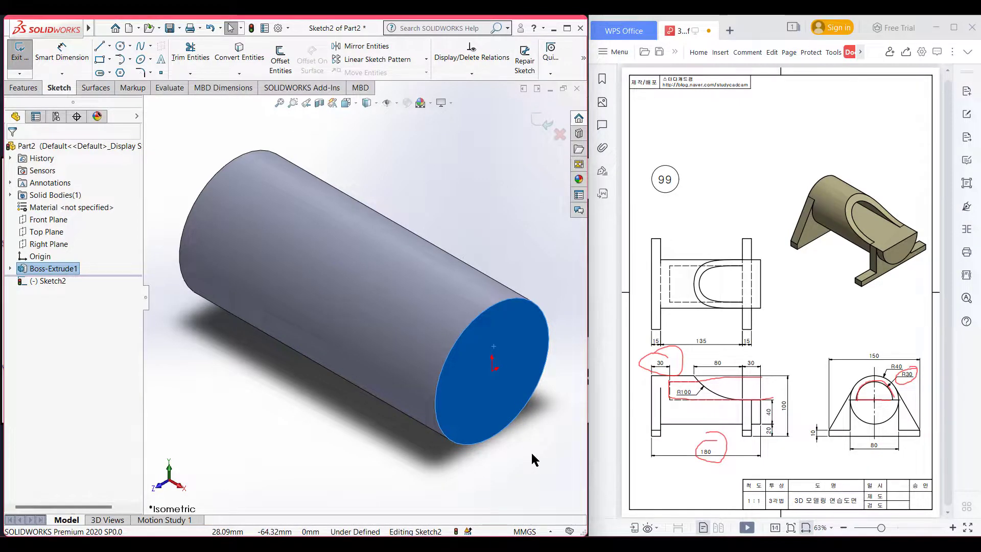
pyautogui.click(522, 432)
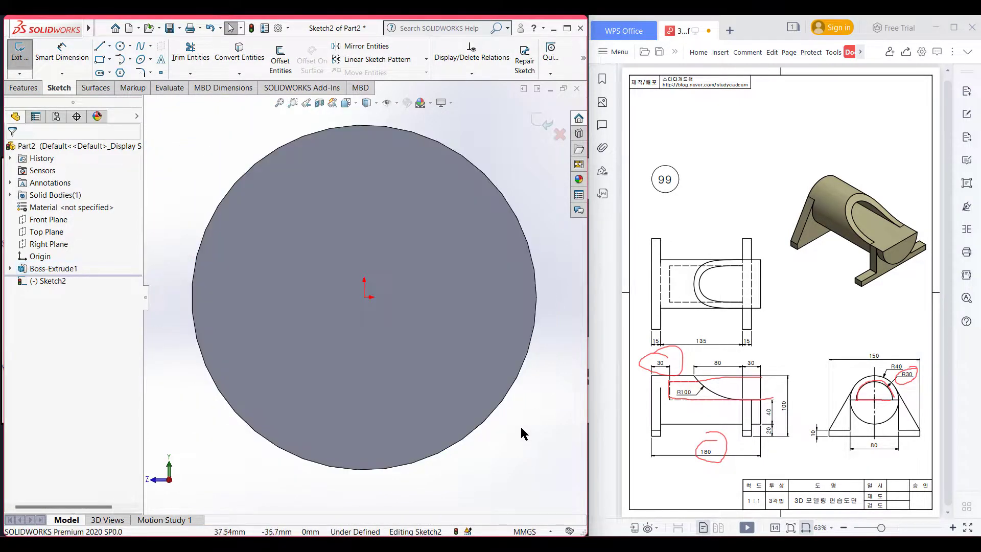
pyautogui.click(121, 46)
pyautogui.click(364, 296)
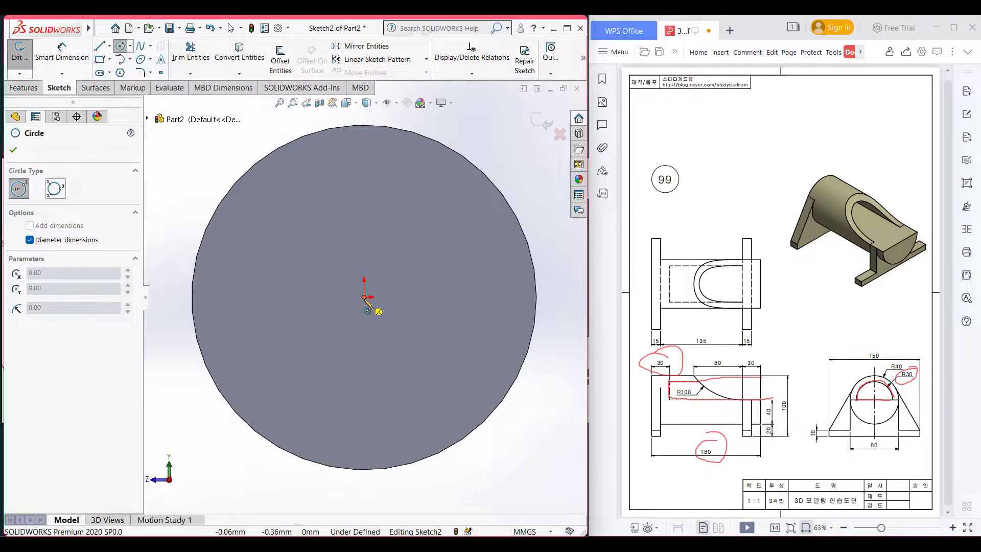
pyautogui.click(380, 286)
pyautogui.write('3')
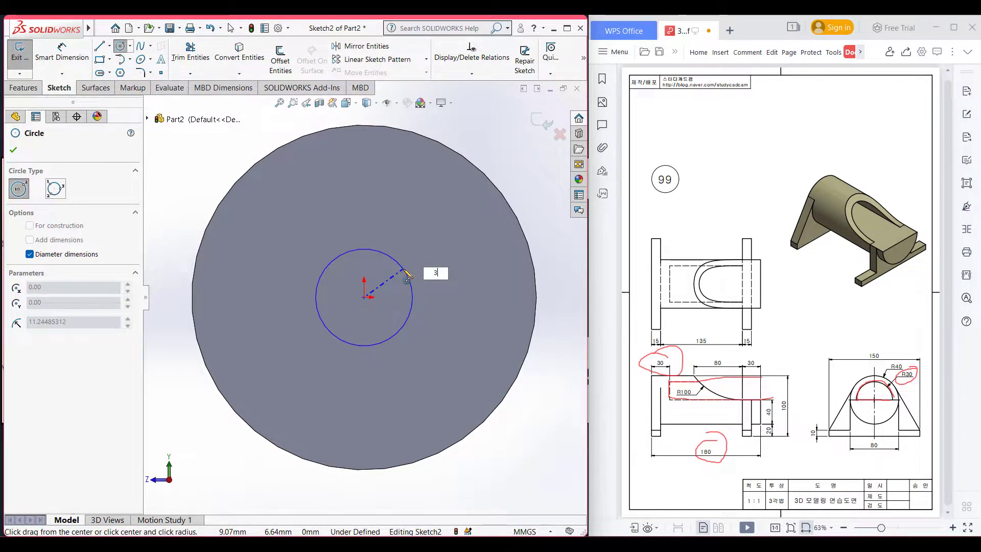
pyautogui.write('0')
pyautogui.press('Return')
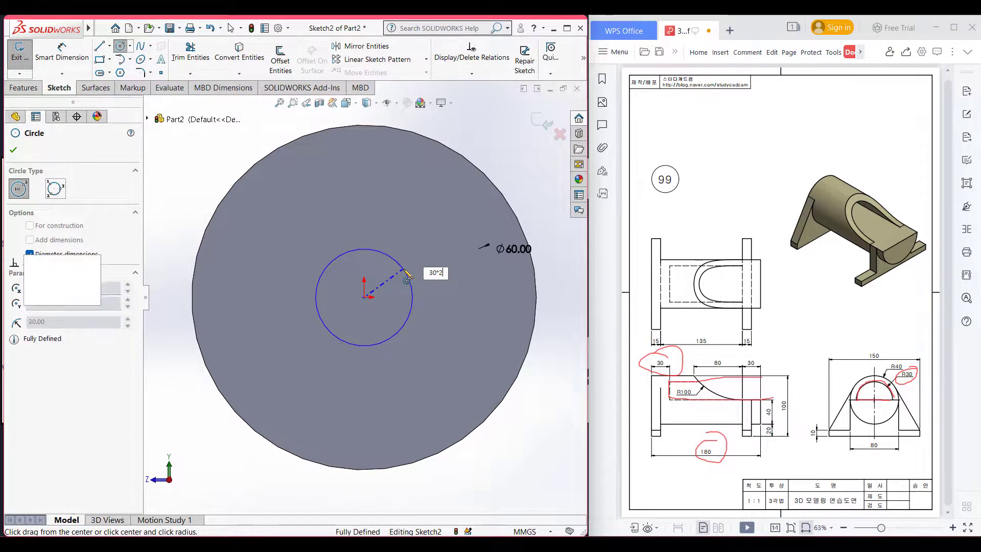
# Draw a horizontal line across the 60 mm circle through its centre and trim away the lower half of the circle
pyautogui.click(100, 46)
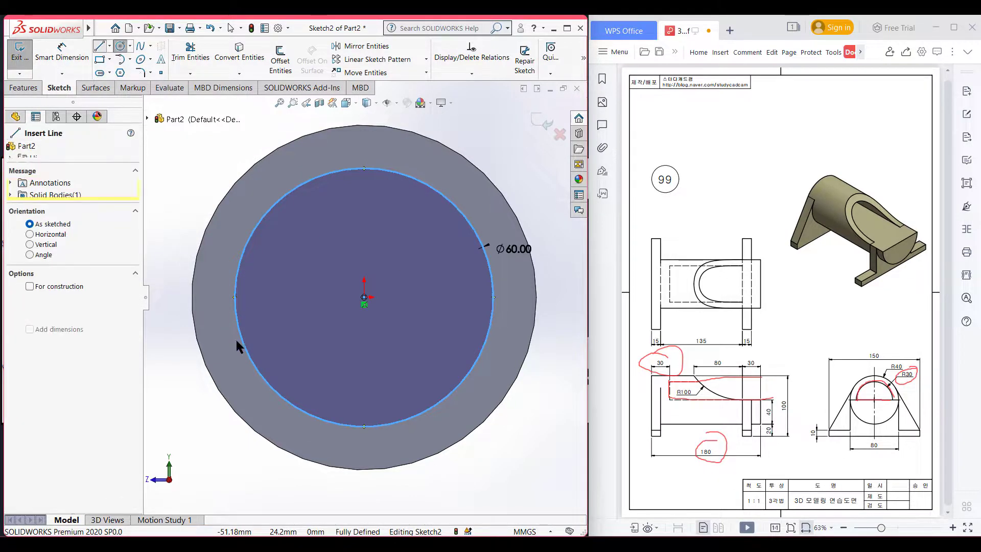
pyautogui.click(235, 297)
pyautogui.click(493, 298)
pyautogui.doubleClick(545, 361)
pyautogui.moveTo(545, 360); pyautogui.dragTo(516, 408, button='right')
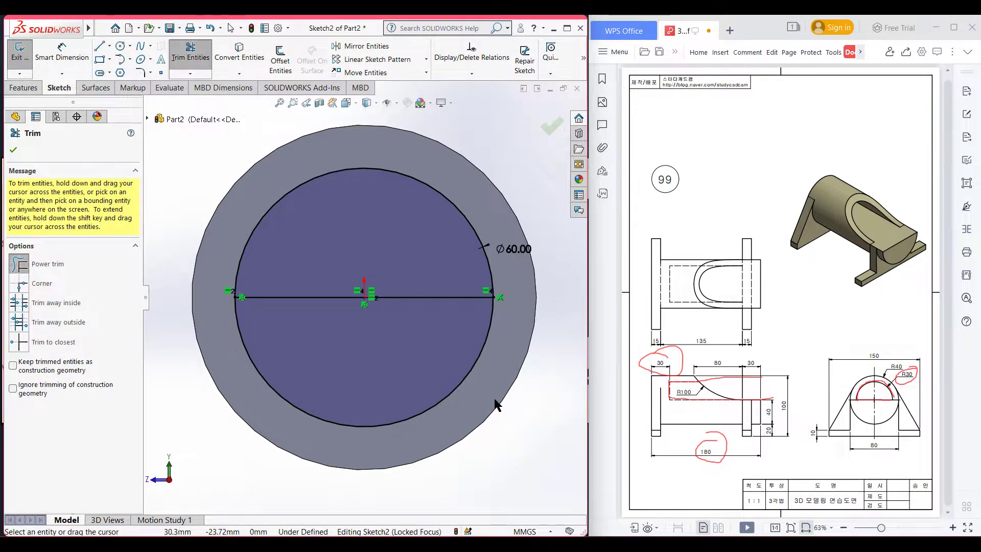
pyautogui.moveTo(499, 400); pyautogui.dragTo(444, 385)
pyautogui.click(13, 149)
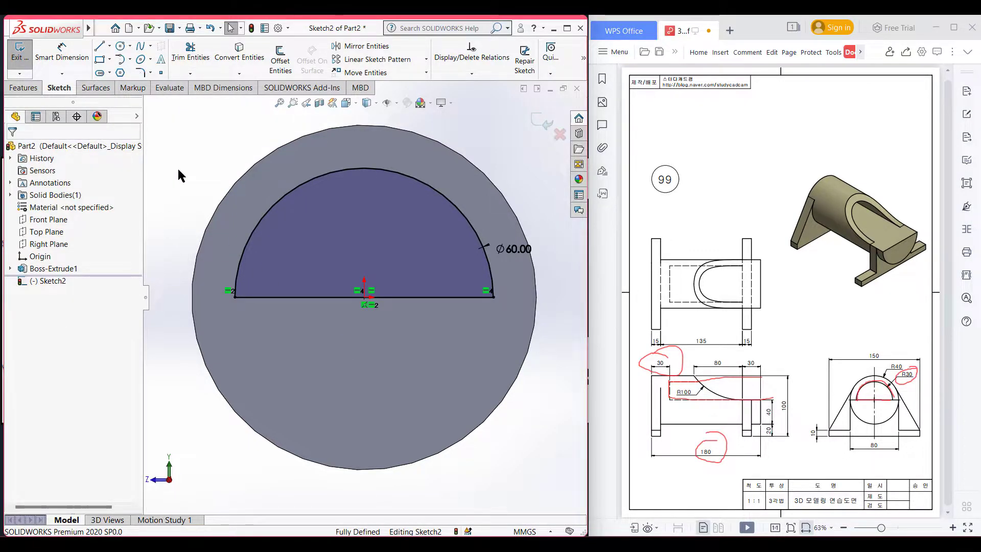
# Cut-extrude the 60 mm semicircle to a blind depth of 150 mm (180-30) into the cylinder
pyautogui.hotkey('ctrl', '7')
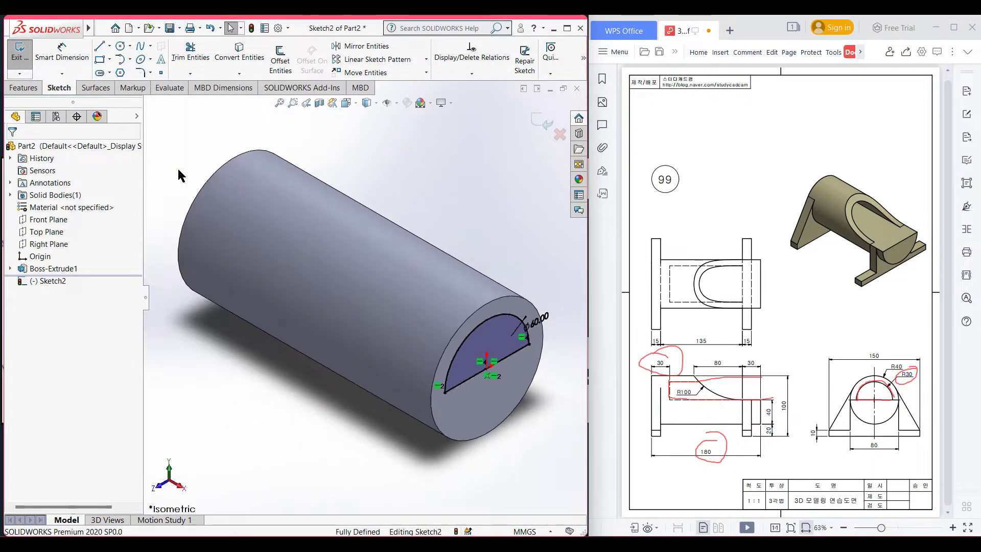
pyautogui.click(25, 88)
pyautogui.click(184, 63)
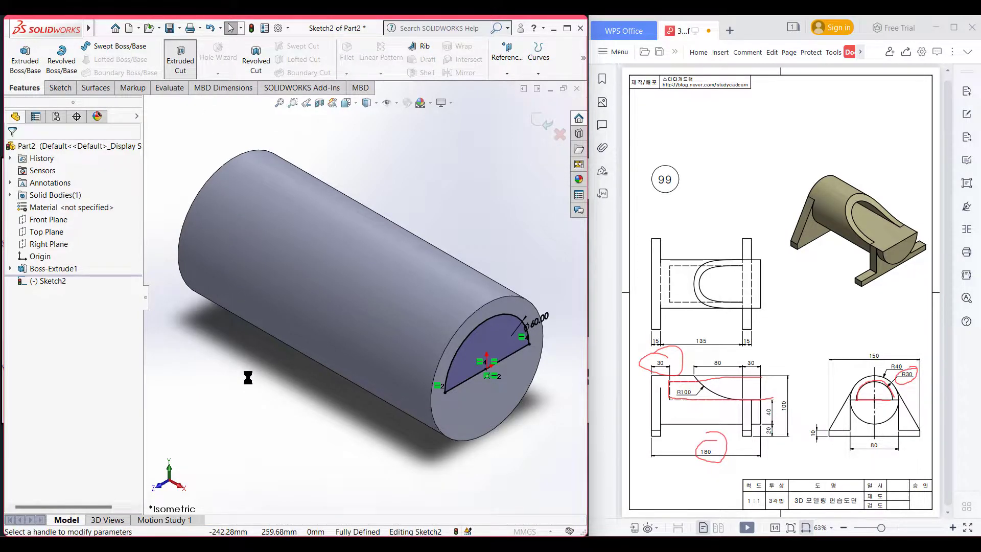
pyautogui.write('180-30')
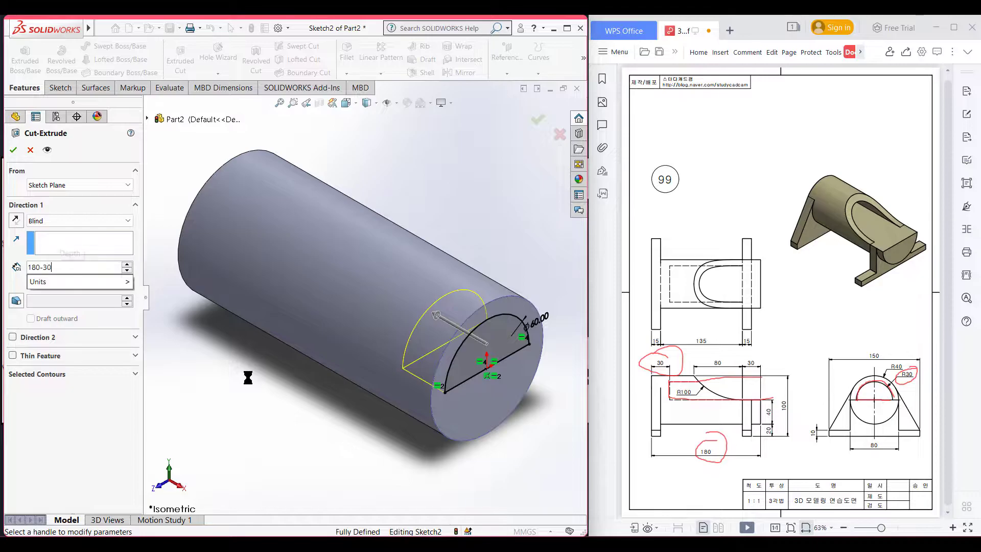
pyautogui.press('Return')
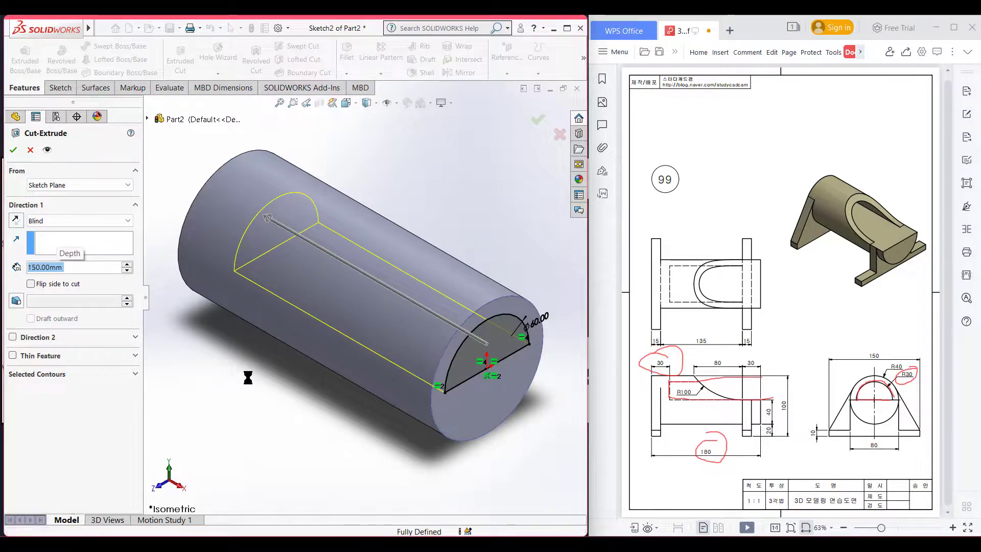
pyautogui.press('Return')
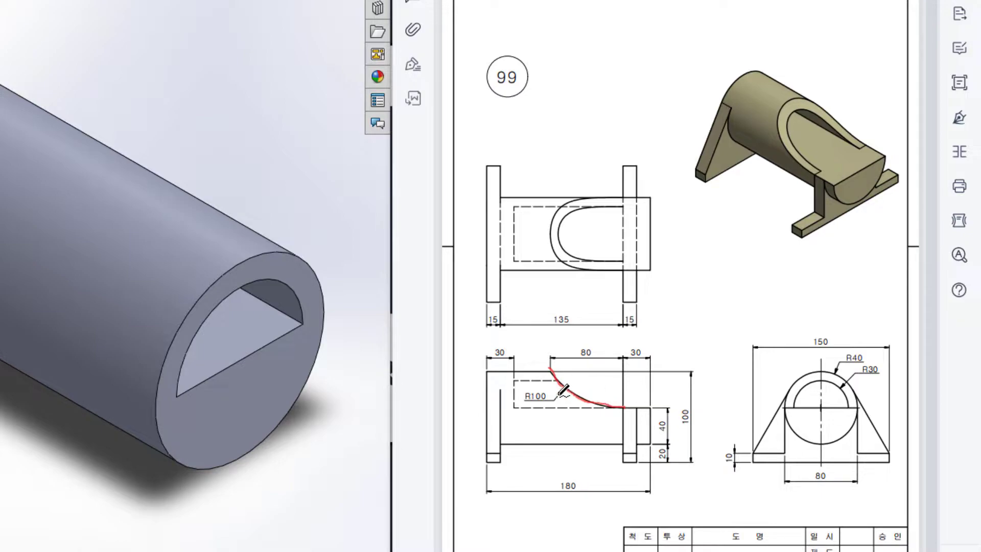
# Examine the drawing's side view for the curved cut's radius, its arc end points and the area it removes
pyautogui.moveTo(523, 399); pyautogui.dragTo(555, 397)
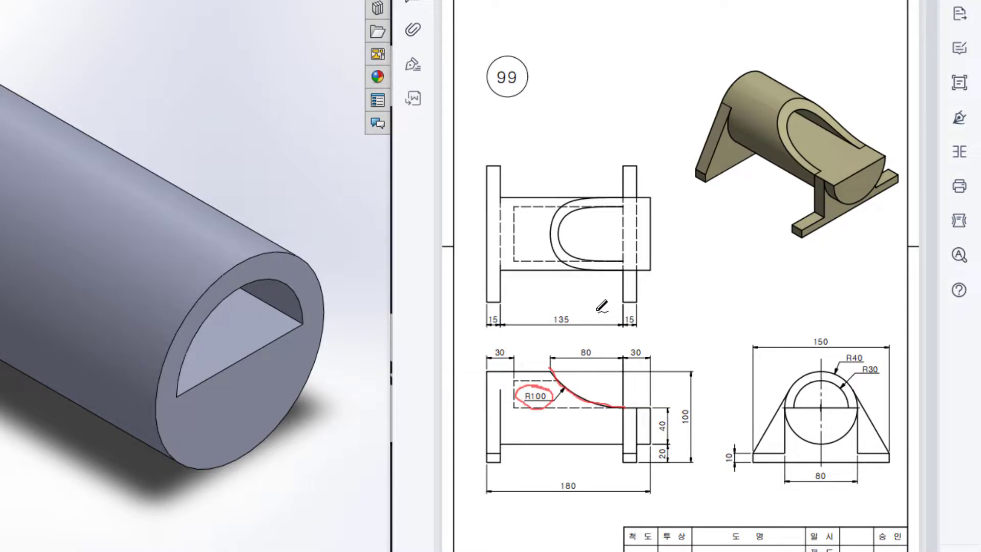
pyautogui.moveTo(624, 288)
pyautogui.mouseDown()
pyautogui.moveTo(580, 287)
pyautogui.moveTo(580, 386)
pyautogui.moveTo(630, 396)
pyautogui.moveTo(603, 302)
pyautogui.moveTo(584, 310)
pyautogui.mouseUp()
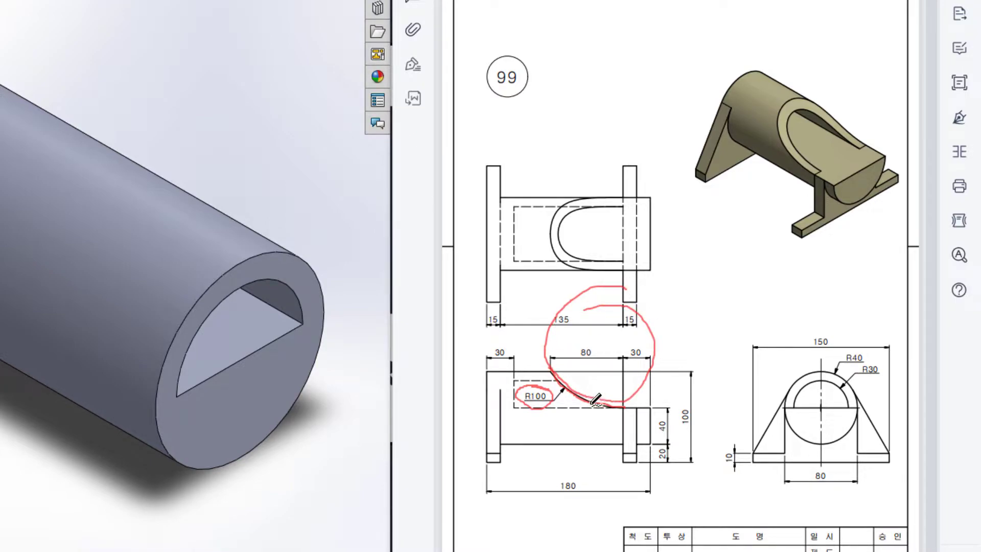
pyautogui.hotkey('ctrl', 'z')
pyautogui.hotkey('ctrl', 'z')
pyautogui.hotkey('ctrl', 'z')
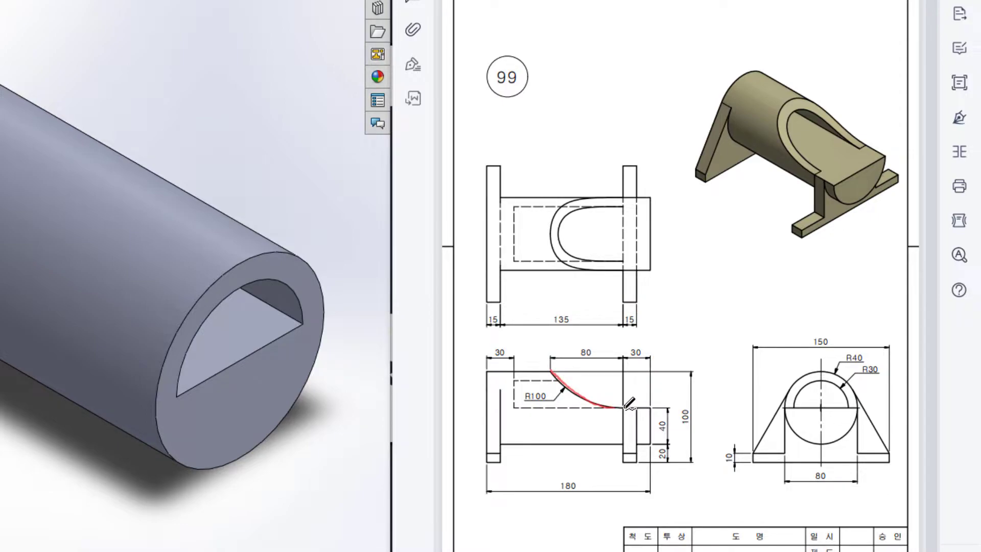
pyautogui.moveTo(649, 389)
pyautogui.mouseDown()
pyautogui.moveTo(646, 376)
pyautogui.moveTo(619, 373)
pyautogui.moveTo(622, 407)
pyautogui.mouseUp()
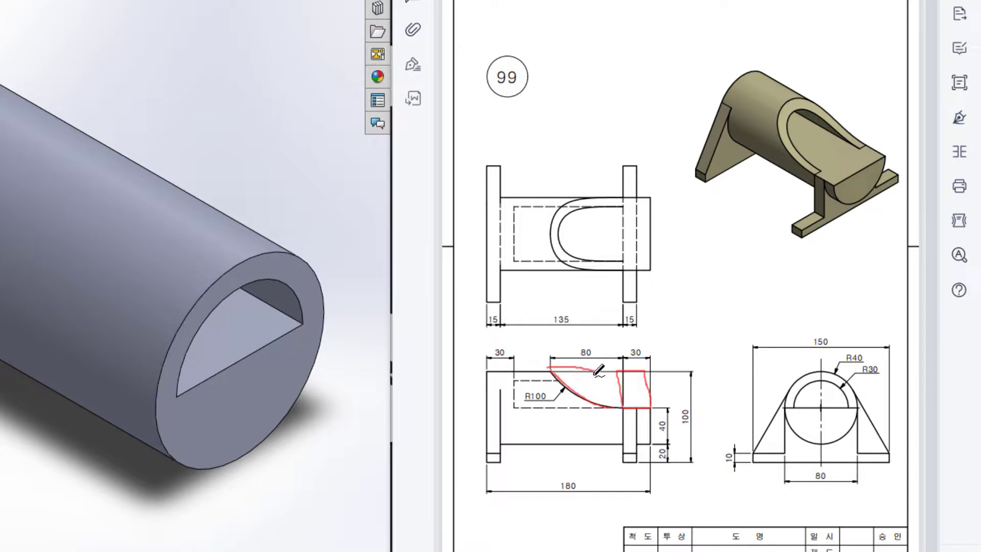
pyautogui.hotkey('ctrl', 'z')
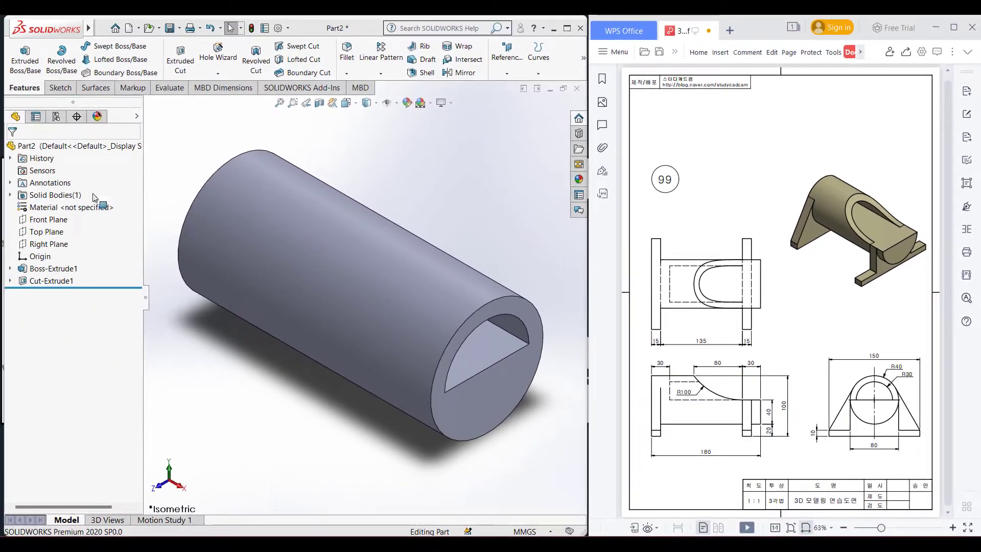
# Start a sketch on the Front Plane and place one point at the origin and another on the cylinder's upper edge
pyautogui.rightClick(65, 223)
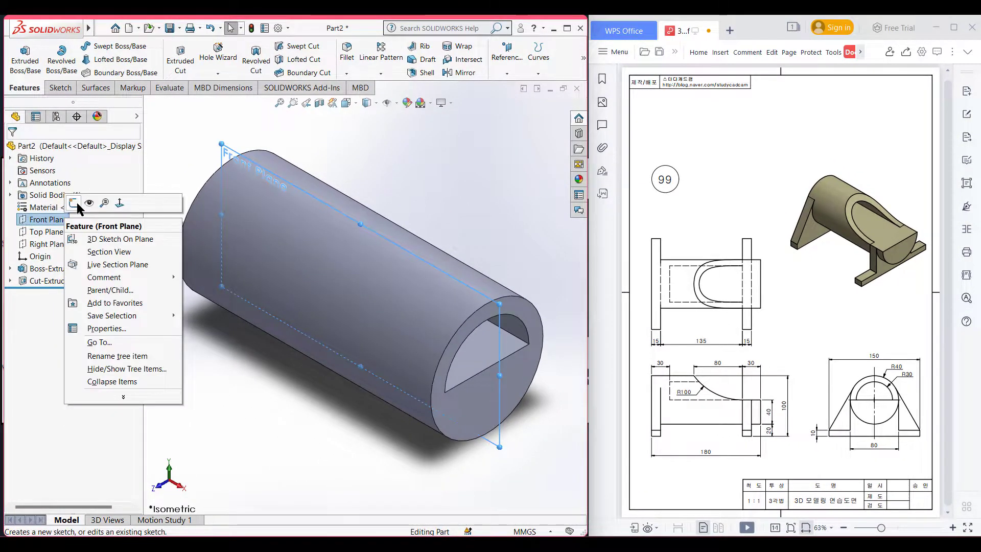
pyautogui.click(79, 204)
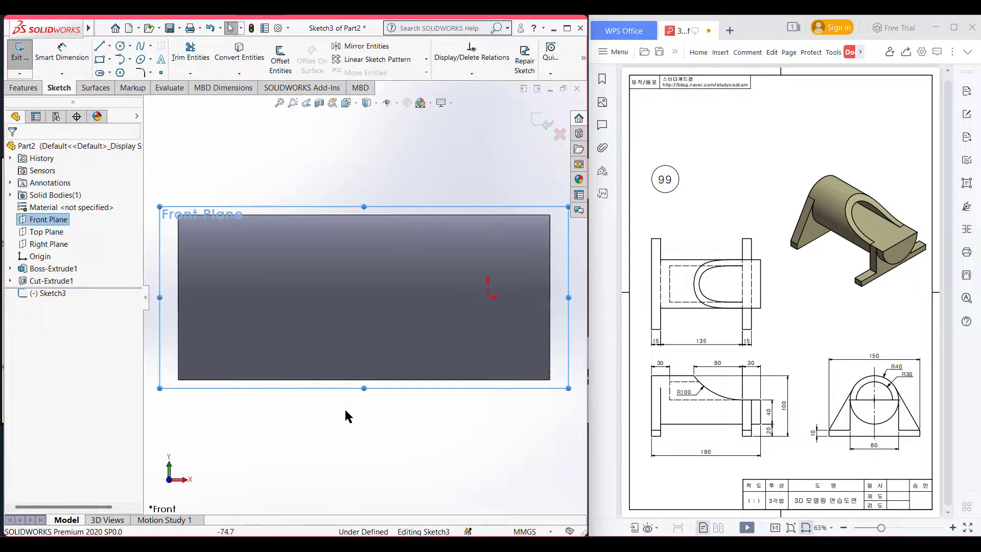
pyautogui.click(347, 409)
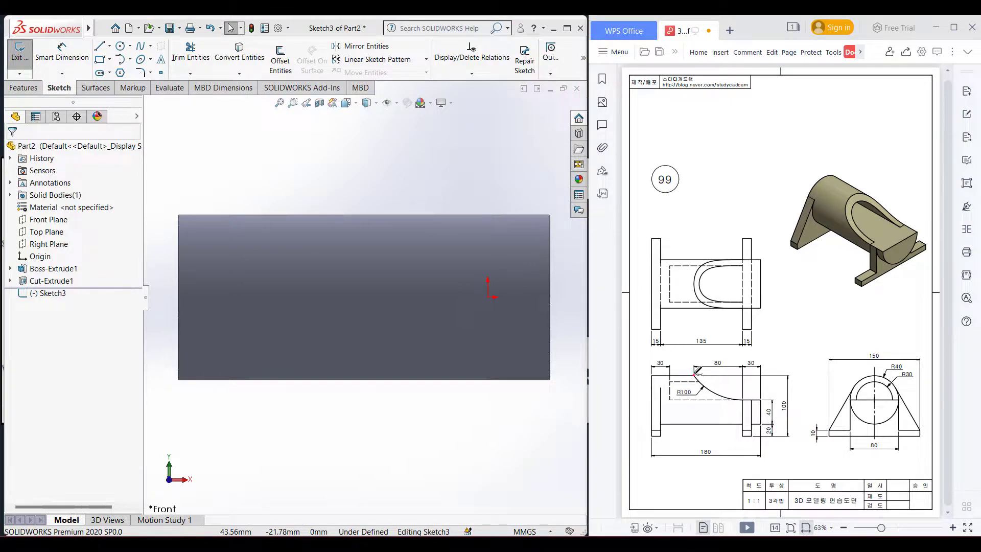
pyautogui.moveTo(716, 356); pyautogui.dragTo(729, 362)
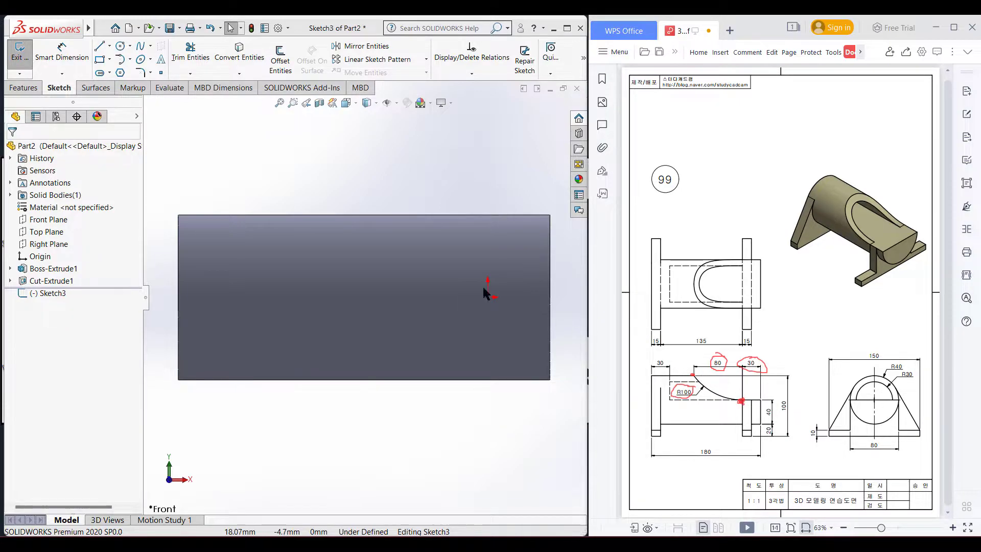
pyautogui.click(160, 72)
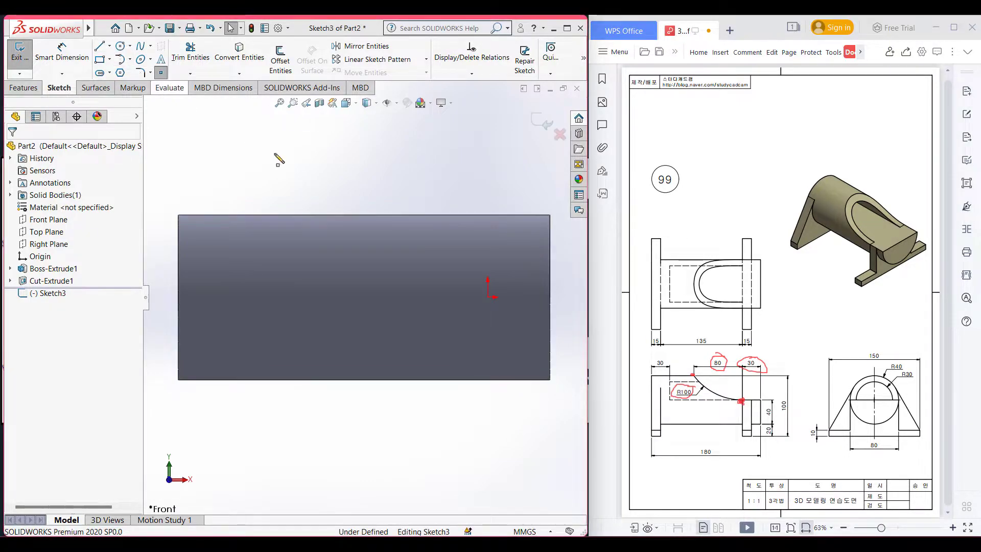
pyautogui.click(487, 298)
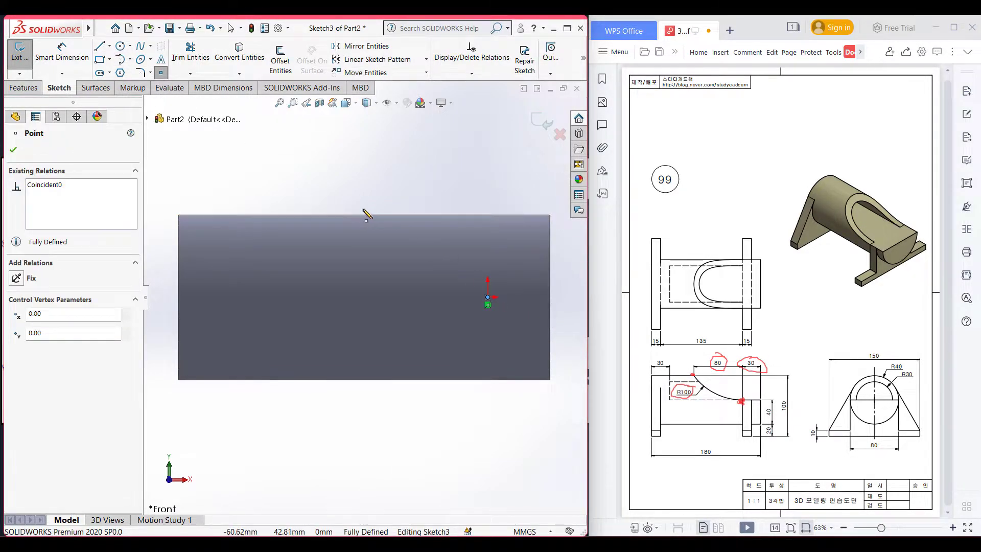
pyautogui.click(332, 214)
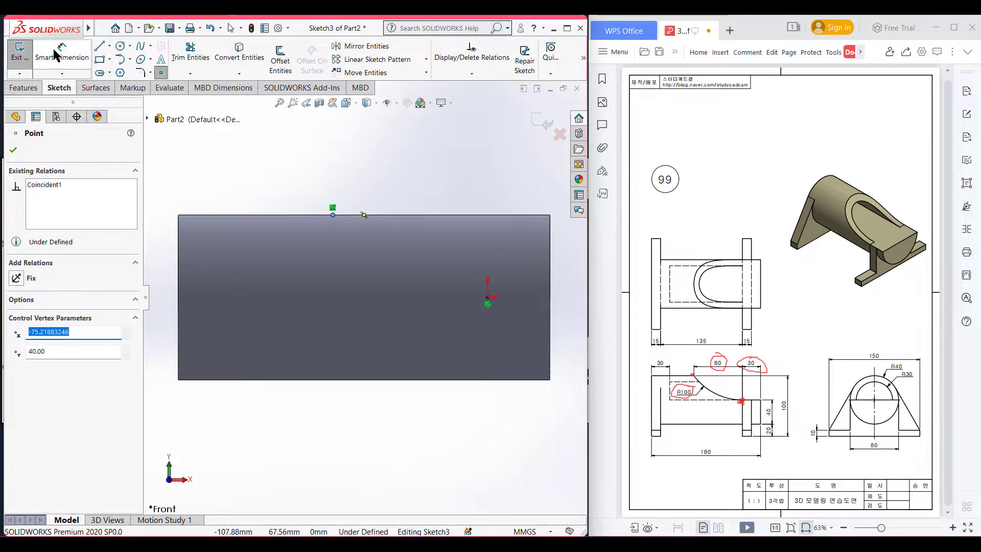
pyautogui.press('Escape')
# Dimension the horizontal distance between the origin point and the upper-edge point as 80 mm
pyautogui.click(488, 297)
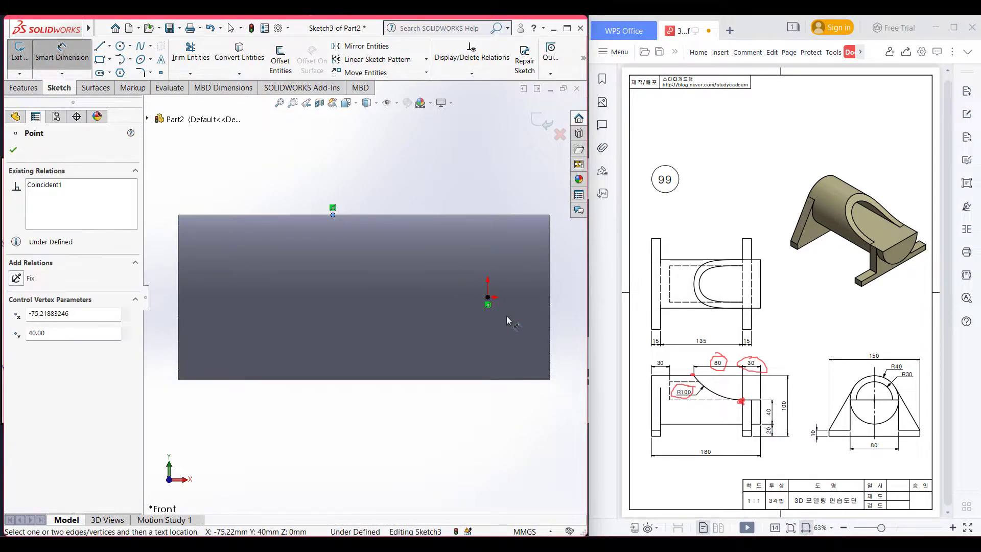
pyautogui.click(332, 214)
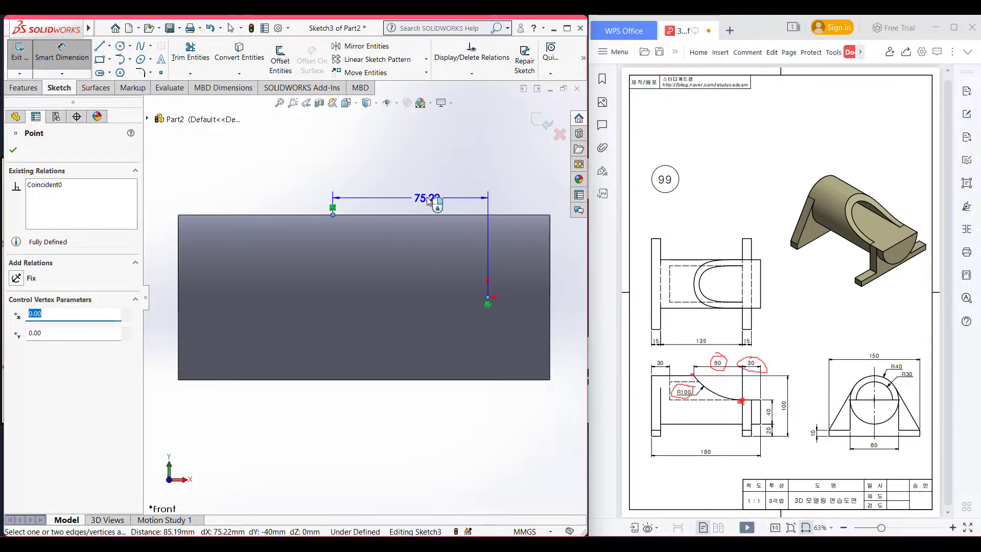
pyautogui.click(427, 192)
pyautogui.write('80')
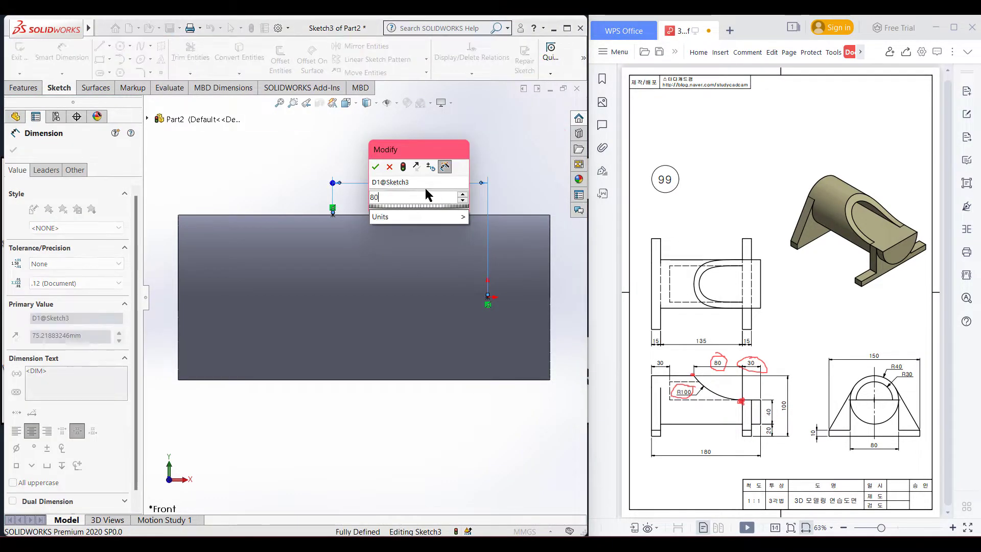
pyautogui.press('Return')
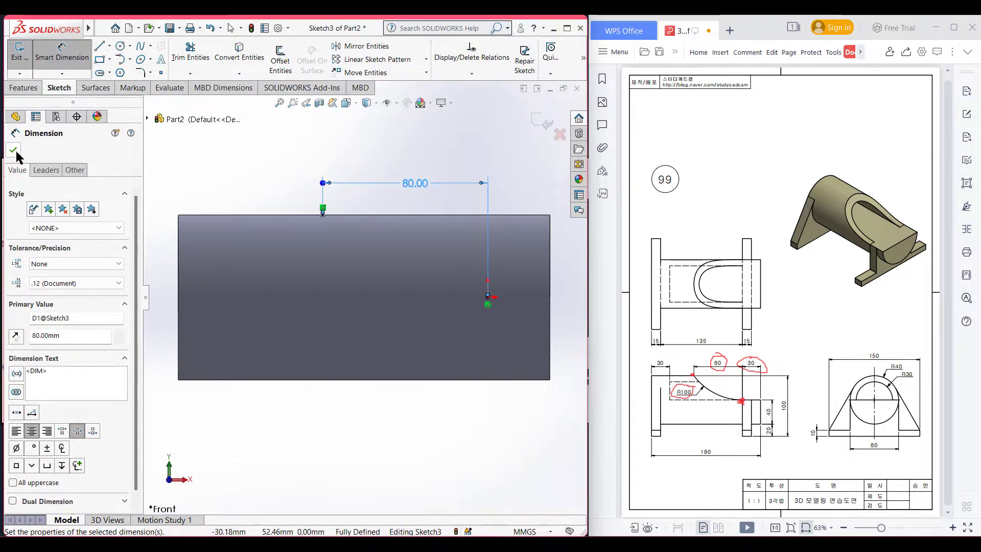
pyautogui.press('Escape')
# Draw a 200 mm diameter circle (100*2) with its centre above the cylinder
pyautogui.press('f')
pyautogui.scroll(-1, 372, 233)
pyautogui.scroll(1, 419, 241)
pyautogui.scroll(-1, 423, 237)
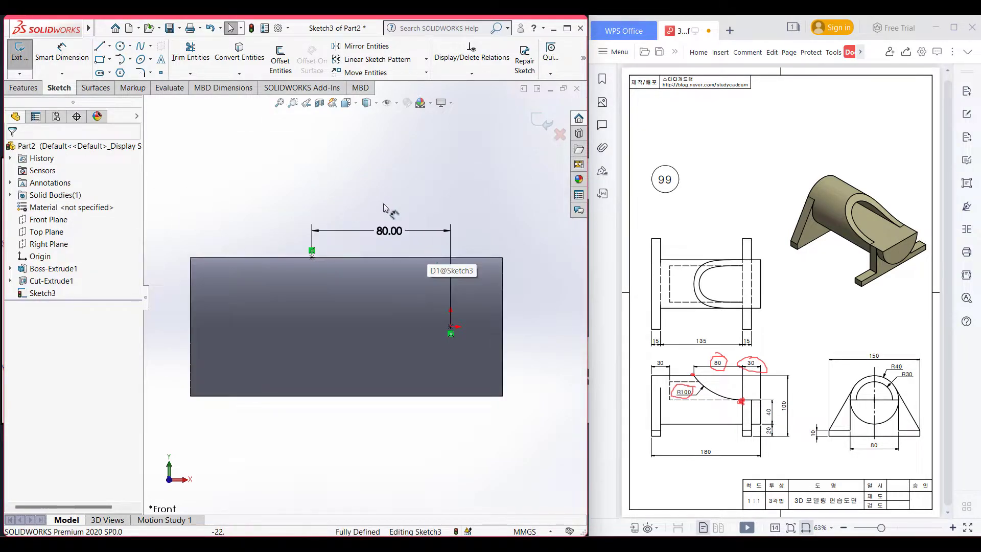
pyautogui.click(120, 46)
pyautogui.click(415, 207)
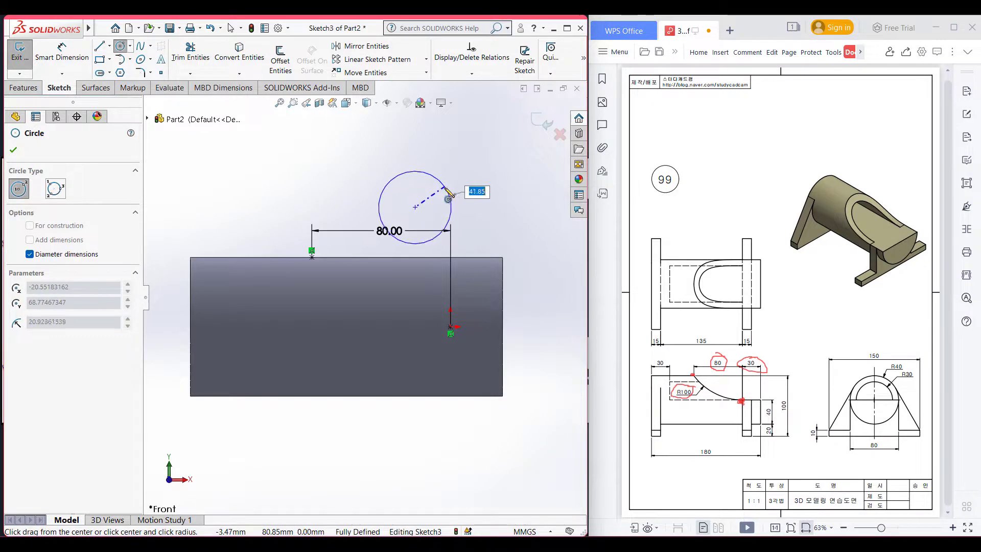
pyautogui.write('100*2')
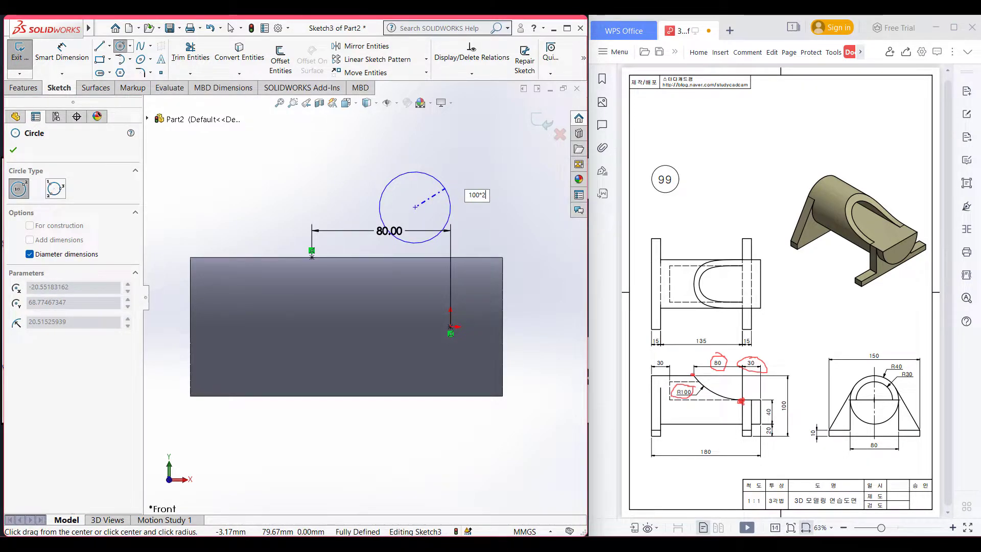
pyautogui.press('Return')
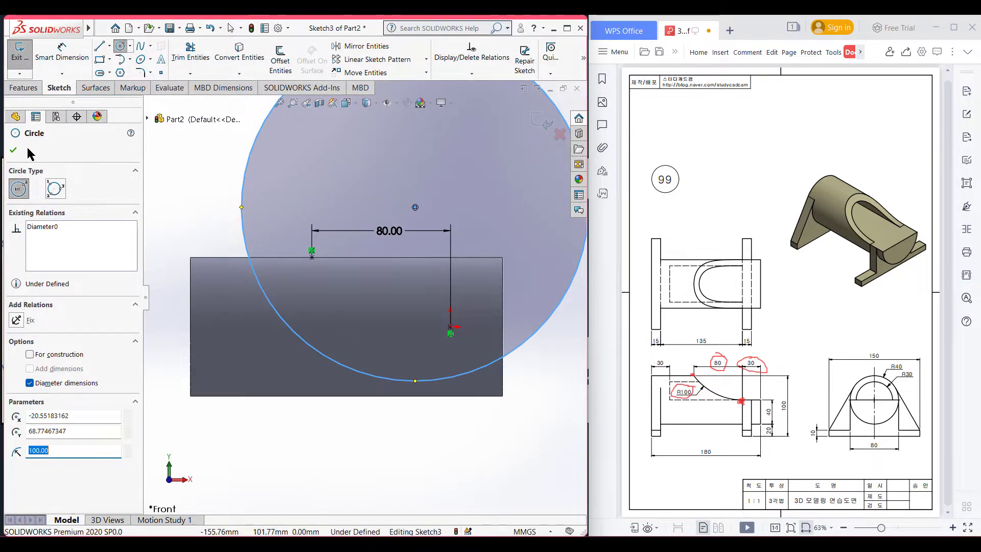
pyautogui.click(13, 150)
pyautogui.scroll(2, 398, 307)
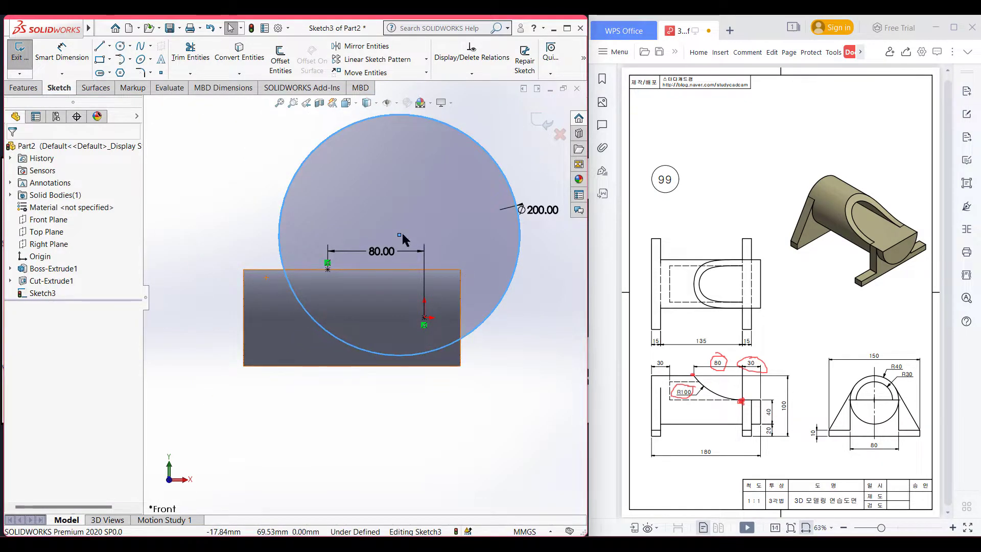
# Move the 200 mm circle up and toward the cylinder's front end, then make it coincident with the upper-edge point
pyautogui.moveTo(400, 236); pyautogui.dragTo(433, 170)
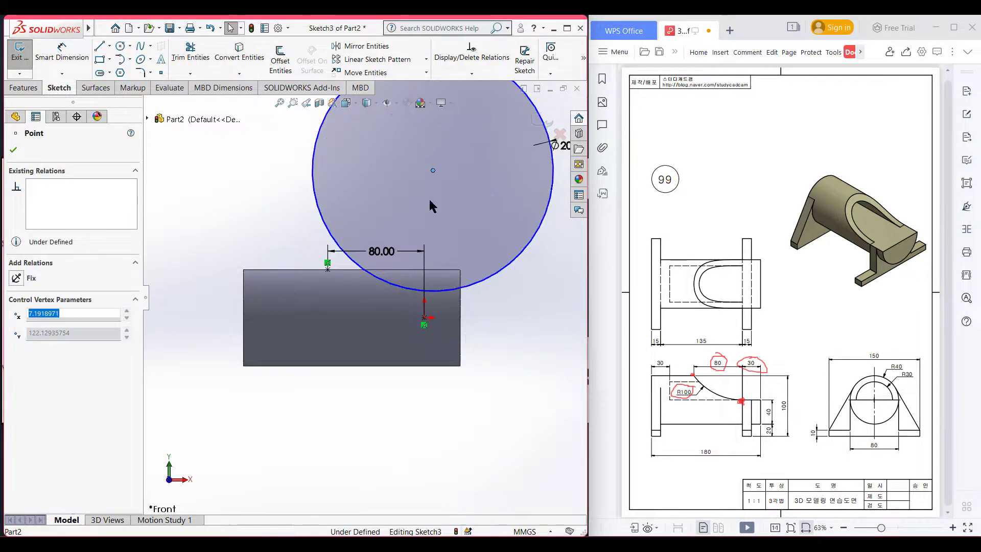
pyautogui.click(472, 411)
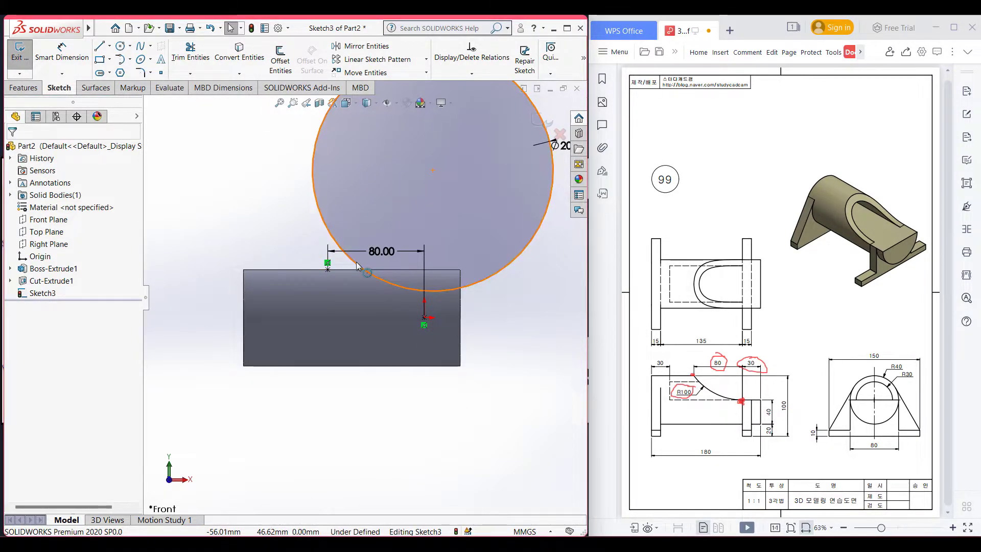
pyautogui.click(340, 270)
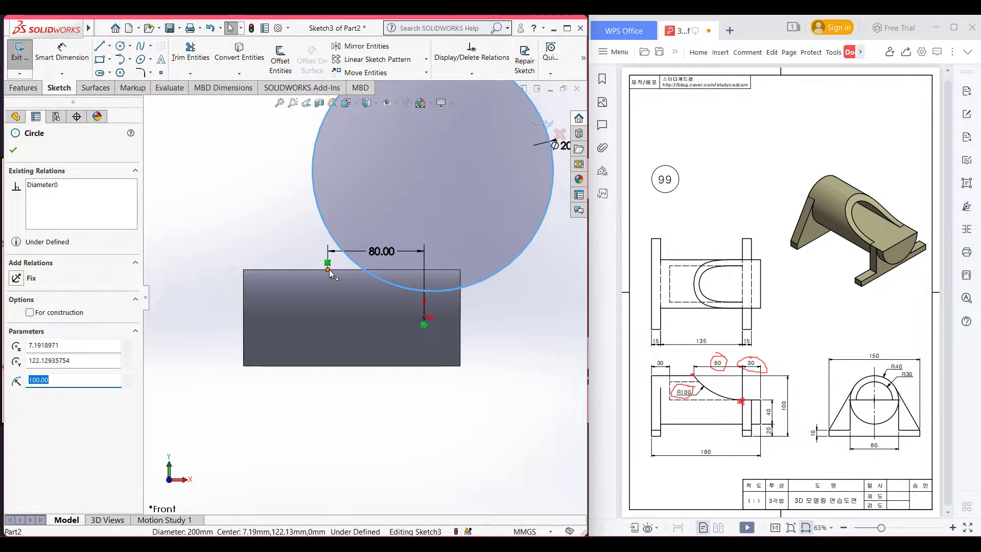
pyautogui.click(329, 270)
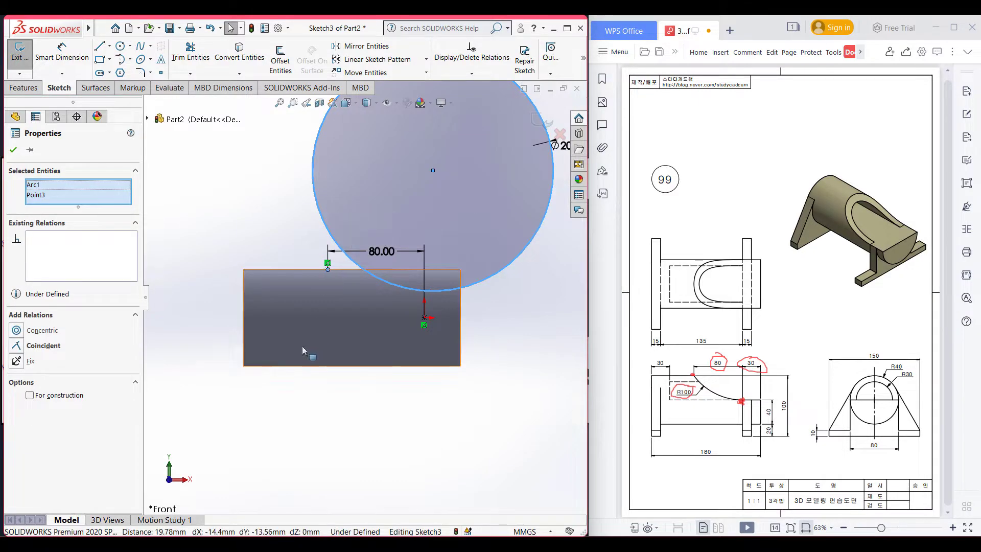
pyautogui.click(43, 346)
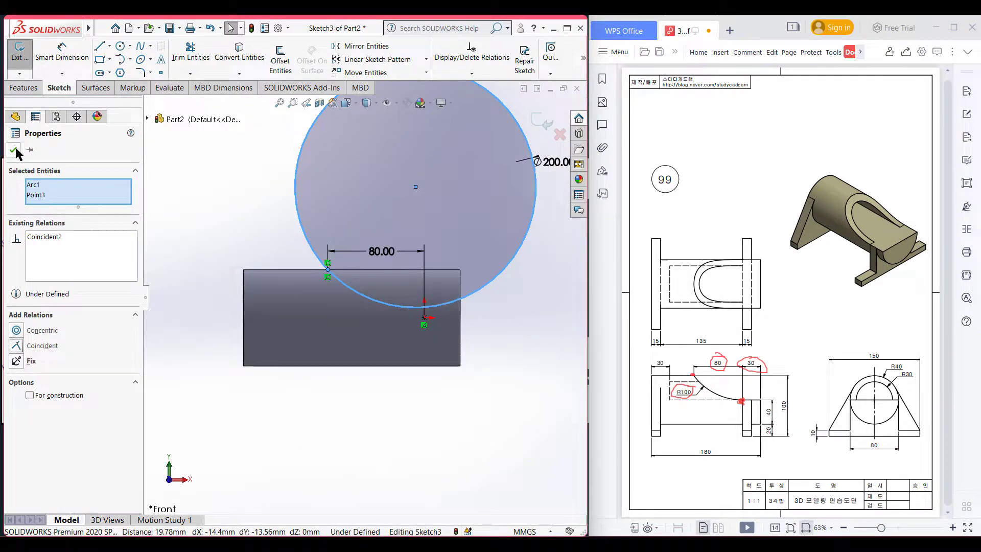
pyautogui.click(410, 421)
# Make the 200 mm circle coincident with the sketch point at the origin
pyautogui.scroll(-3, 463, 316)
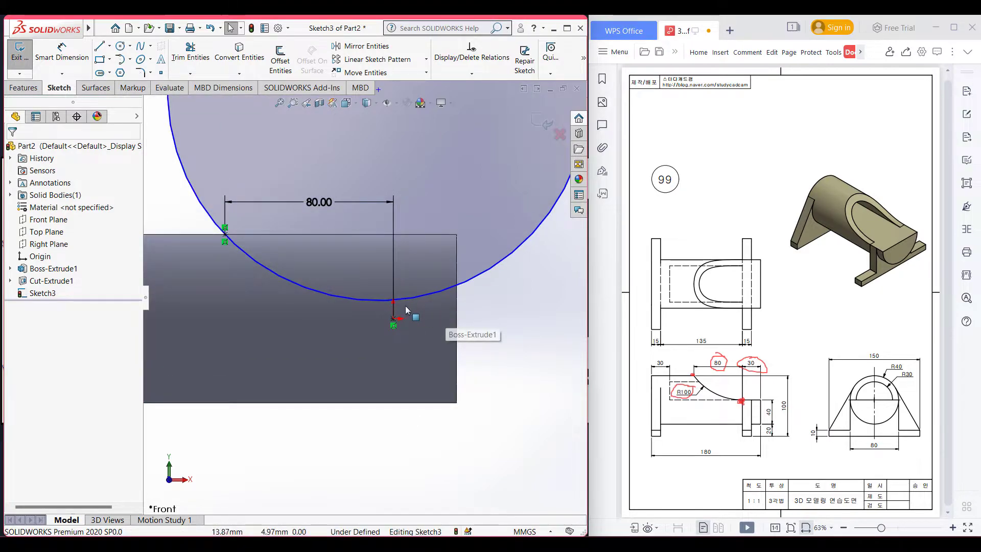
pyautogui.click(393, 320)
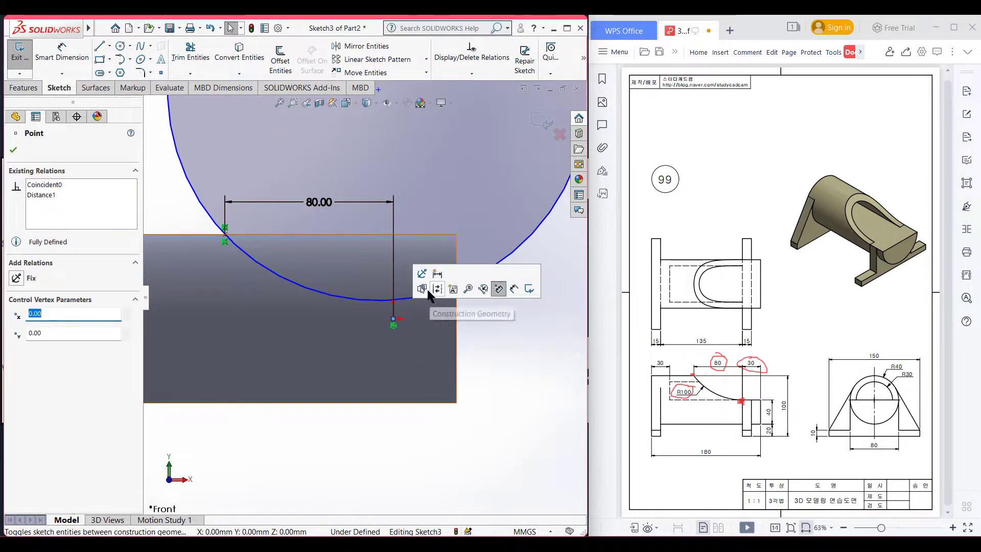
pyautogui.keyDown('ctrl'); pyautogui.click(357, 299); pyautogui.keyUp('ctrl')
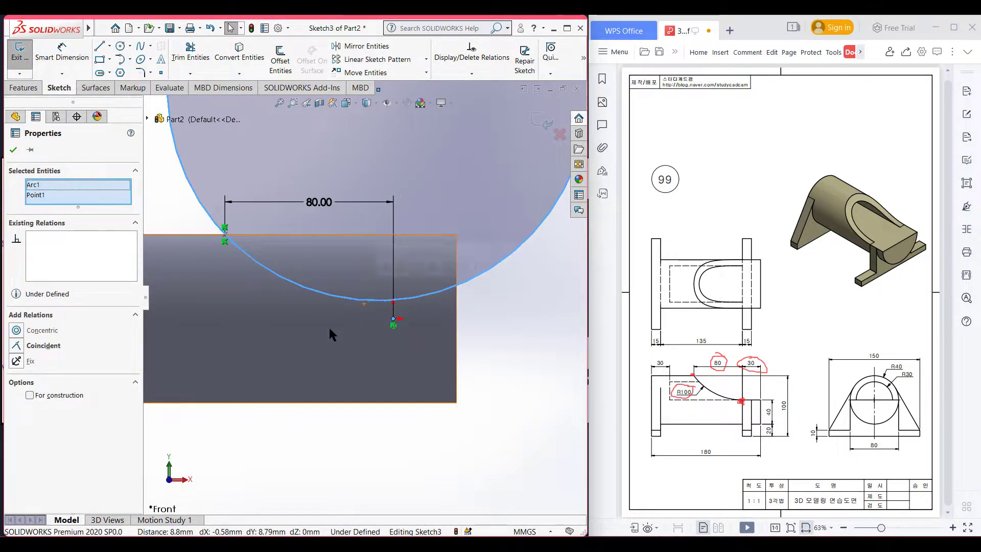
pyautogui.click(42, 346)
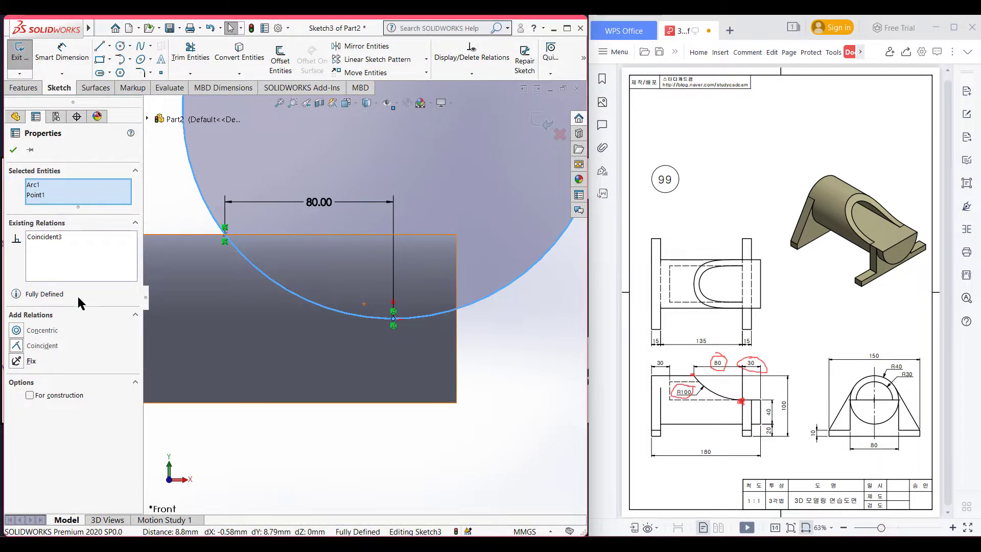
# Draw connected lines from the upper-edge point along the cylinder's upper edge to its front end, down the end edge, and back to the origin
pyautogui.click(16, 151)
pyautogui.scroll(1, 486, 407)
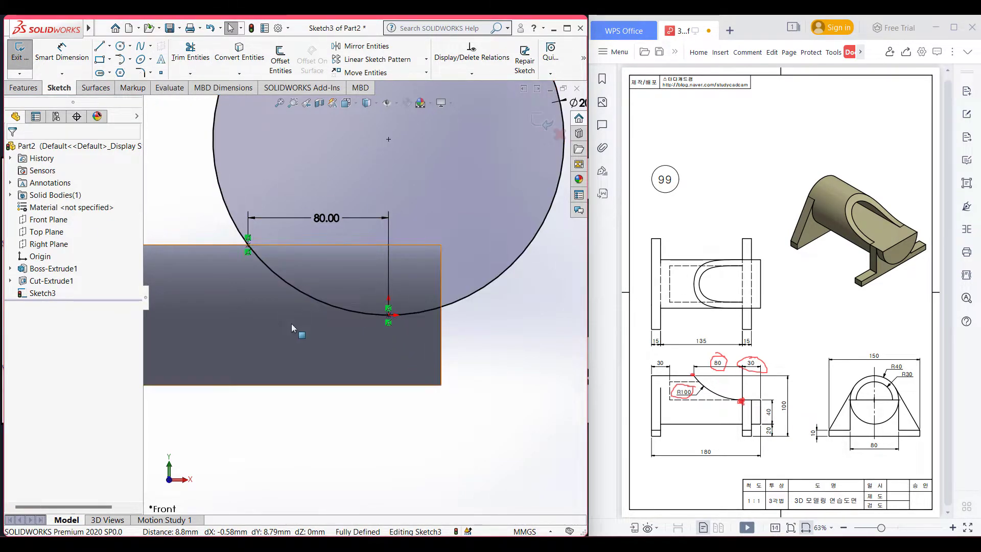
pyautogui.click(100, 47)
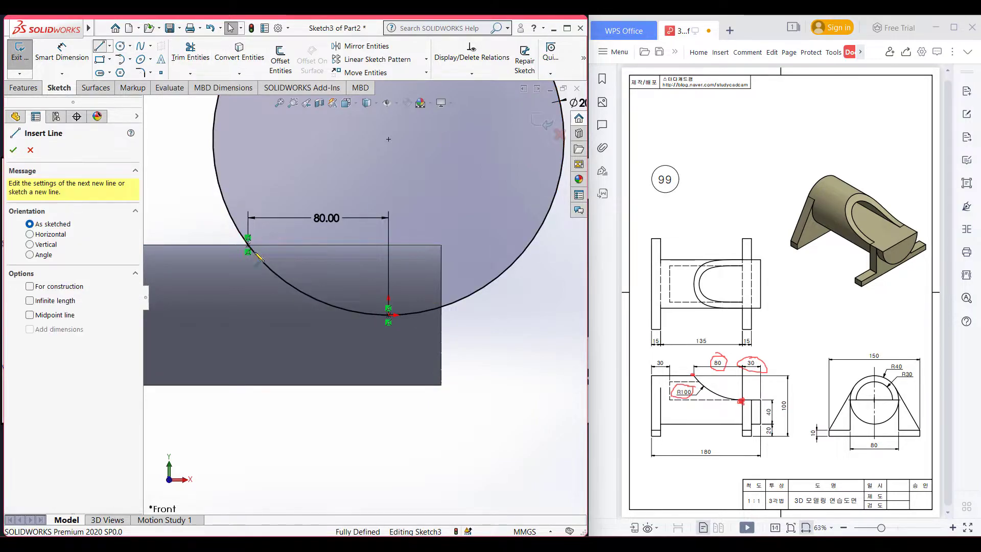
pyautogui.click(247, 244)
pyautogui.click(441, 245)
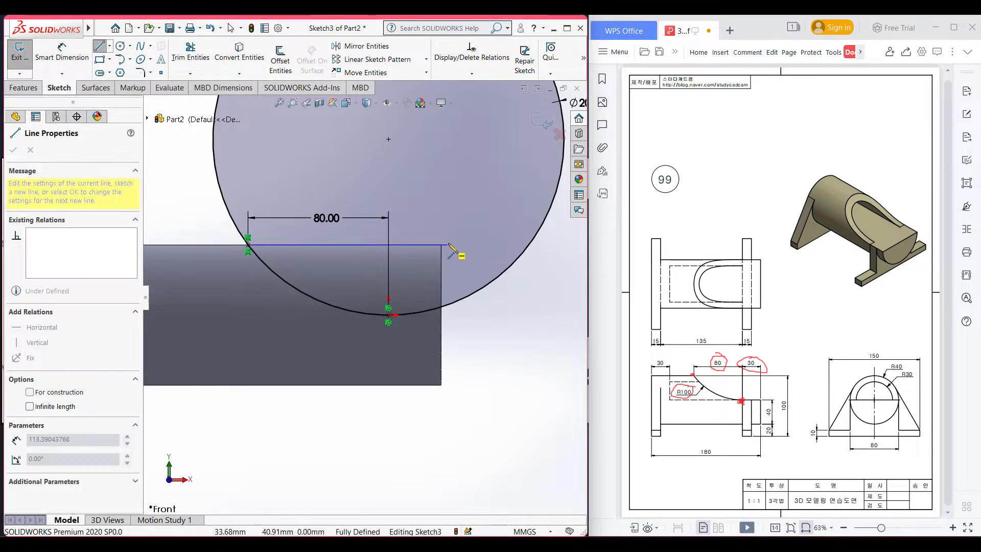
pyautogui.click(441, 315)
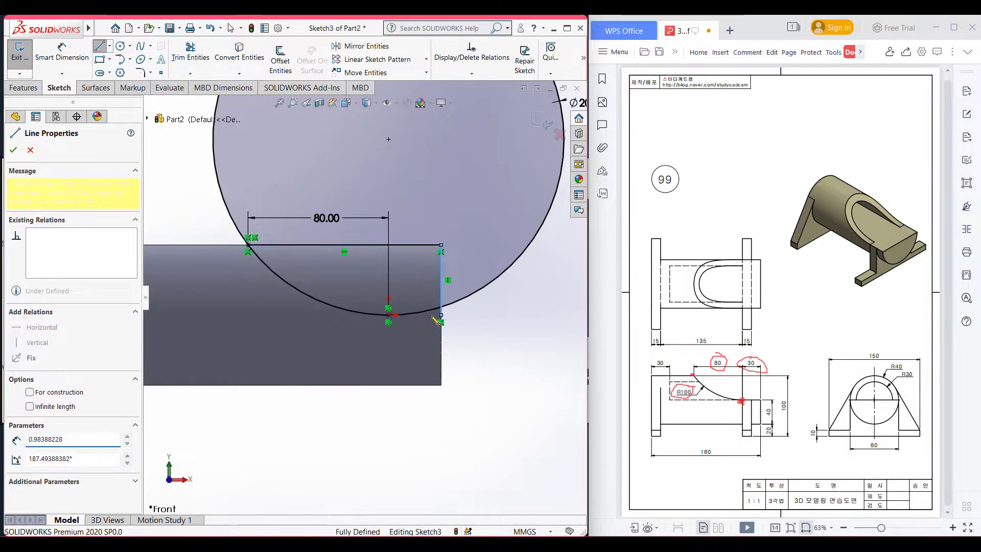
pyautogui.click(389, 315)
pyautogui.click(569, 285)
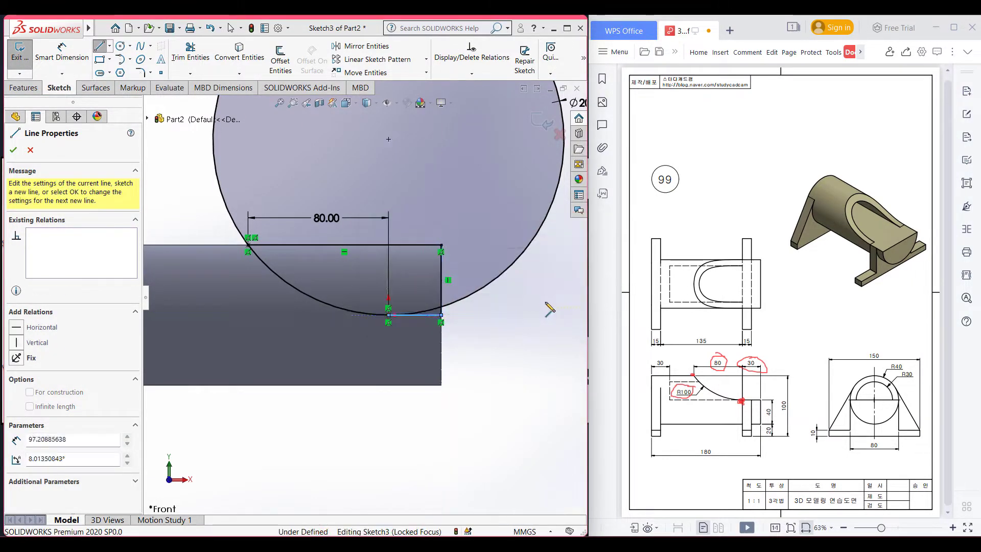
pyautogui.press('Escape')
# Trim the 200 mm circle to the arc between the upper-edge point and the origin
pyautogui.moveTo(537, 317); pyautogui.dragTo(512, 347, button='right')
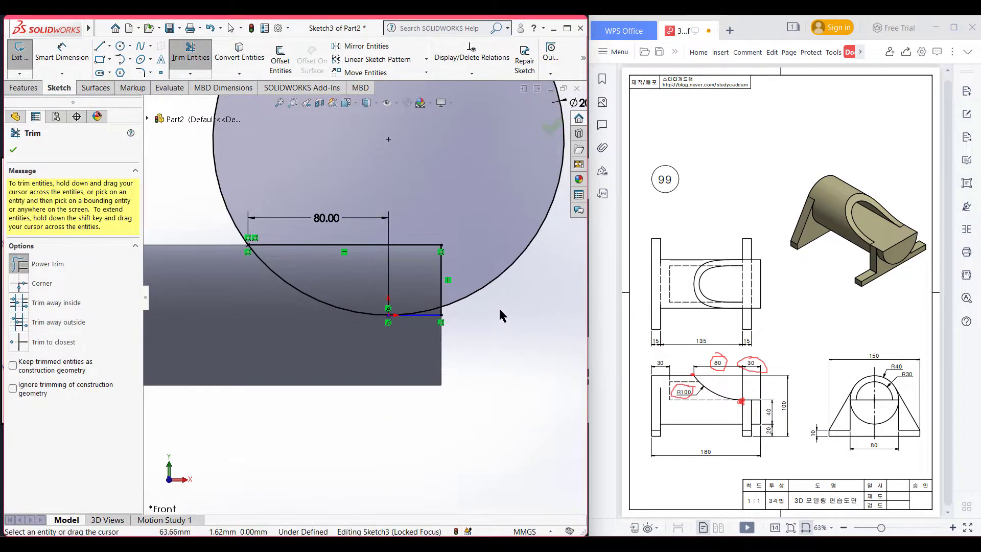
pyautogui.moveTo(495, 298); pyautogui.dragTo(475, 256)
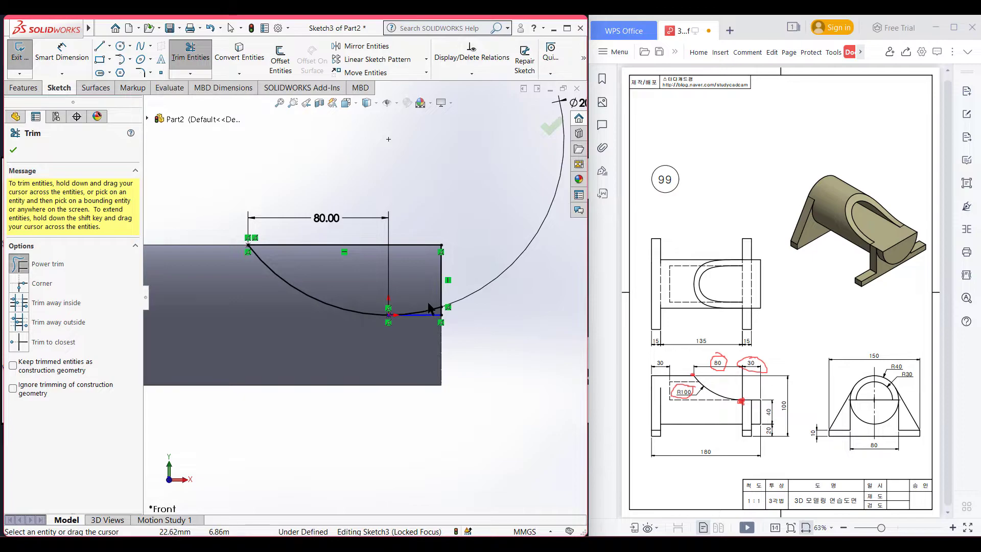
pyautogui.scroll(-5, 442, 306)
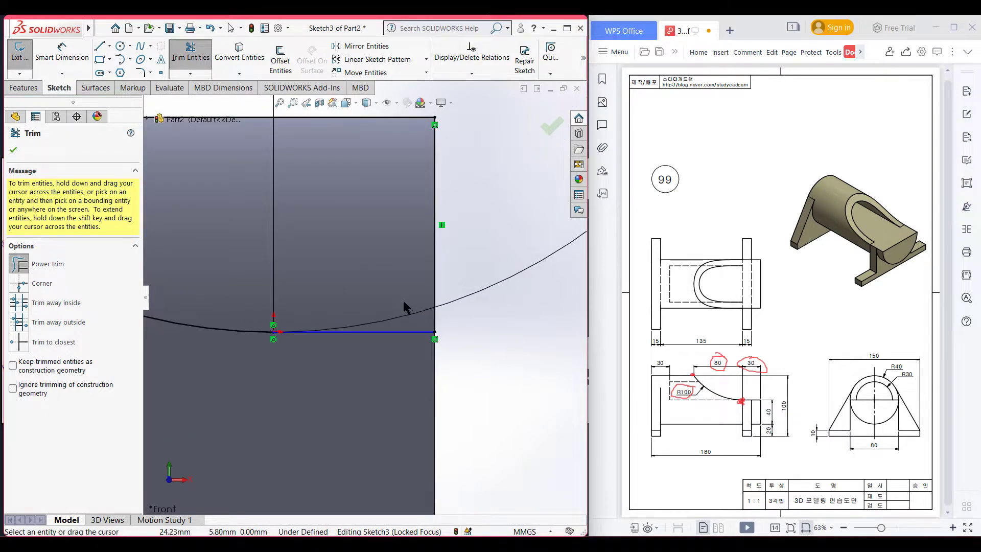
pyautogui.scroll(5, 405, 307)
pyautogui.click(13, 149)
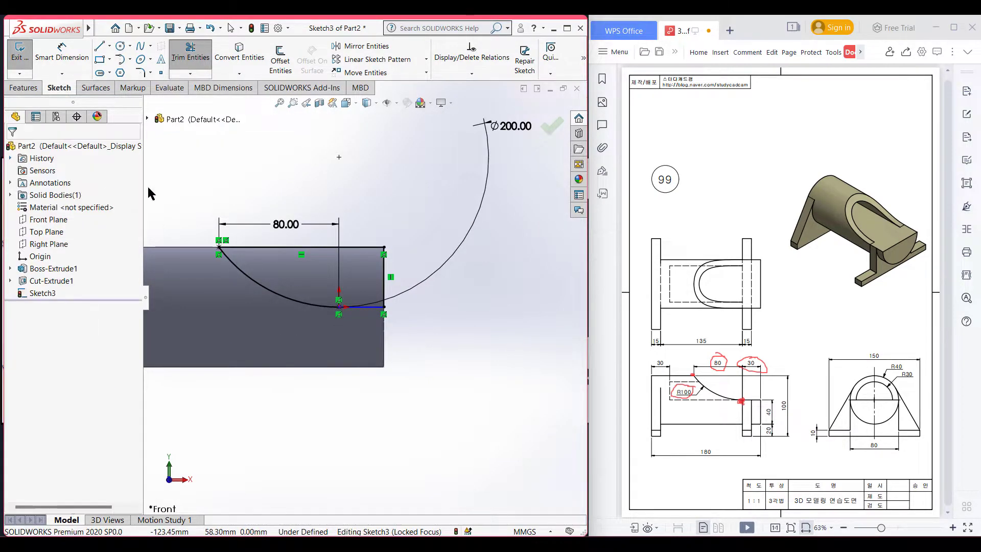
# Extrude-cut the closed curved profile through the cylinder with the Through All - Both end condition
pyautogui.hotkey('ctrl', '7')
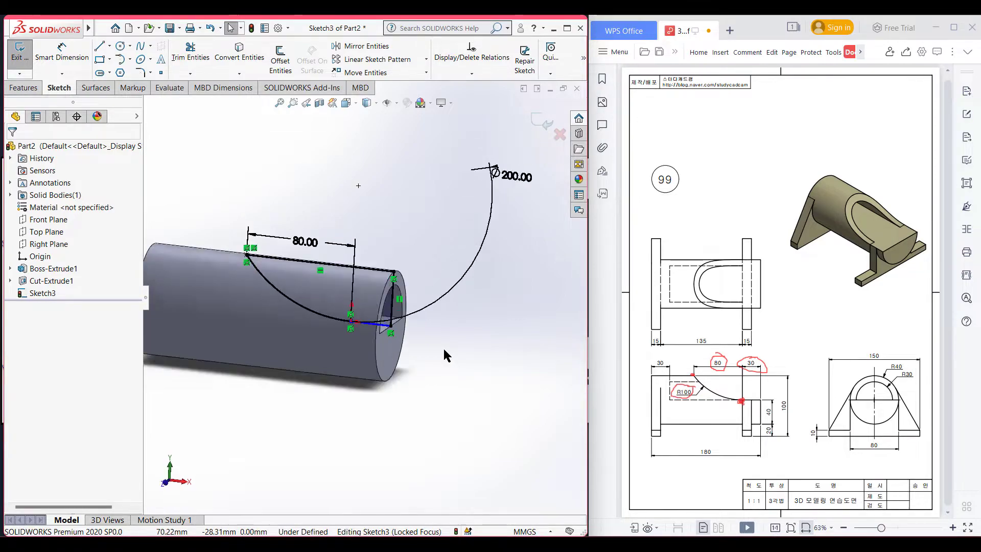
pyautogui.click(17, 90)
pyautogui.click(181, 60)
pyautogui.click(96, 221)
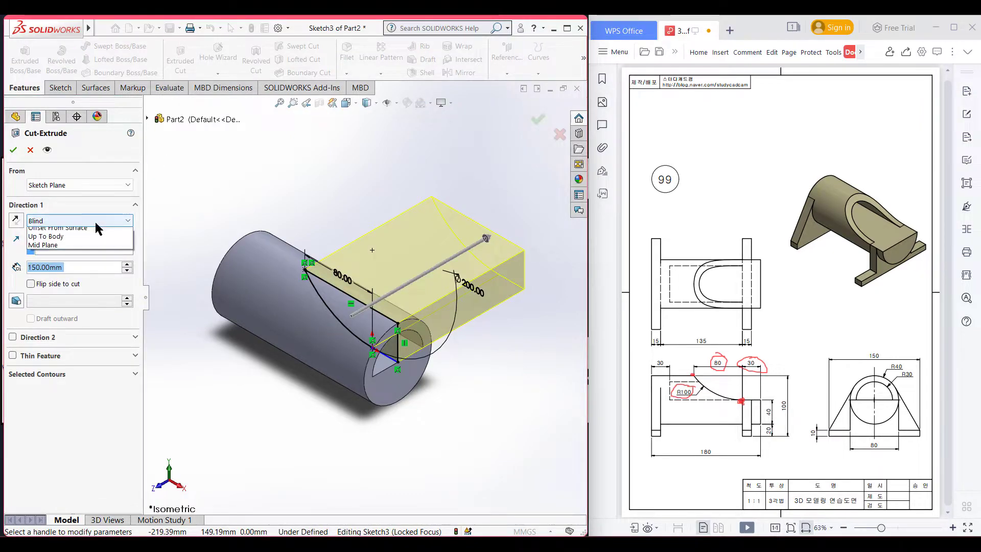
pyautogui.click(94, 247)
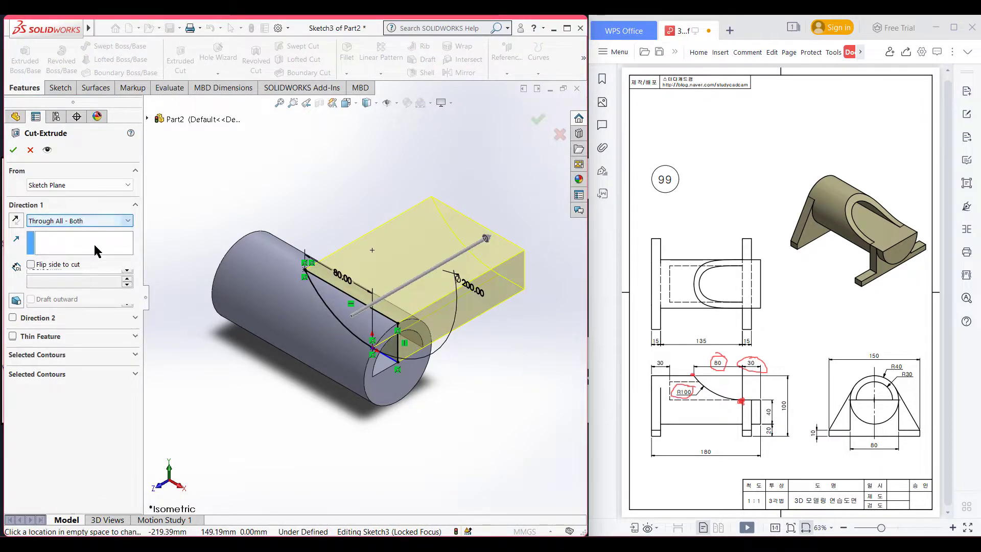
pyautogui.click(13, 149)
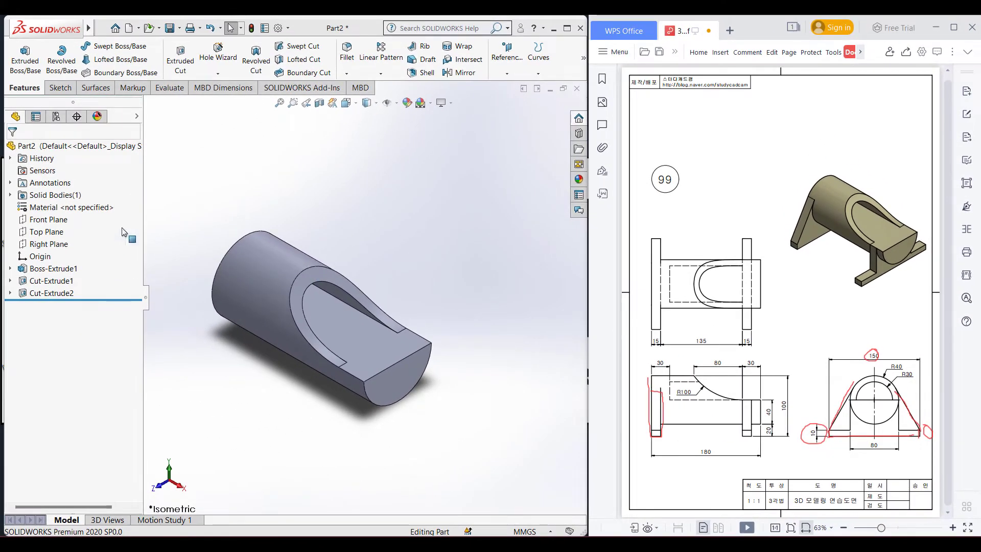
# Start a new sketch on the solid circular end face of the cylinder
pyautogui.moveTo(188, 347); pyautogui.dragTo(282, 328, button='middle')
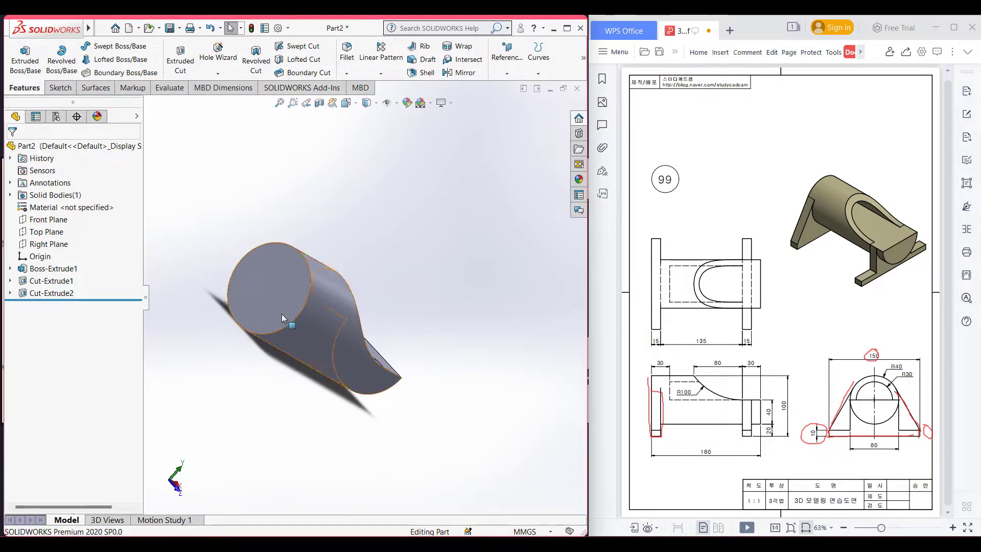
pyautogui.click(281, 328)
pyautogui.rightClick(271, 308)
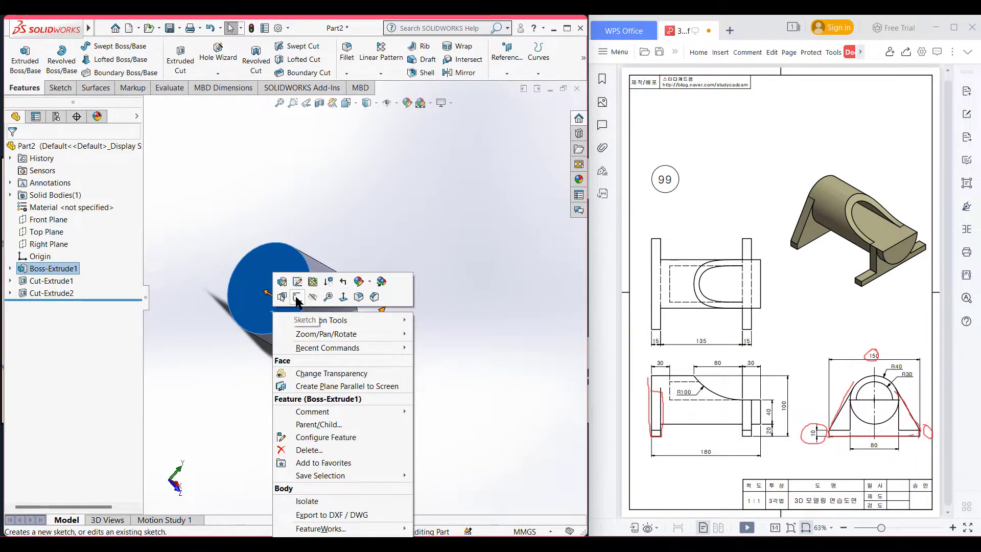
pyautogui.click(296, 297)
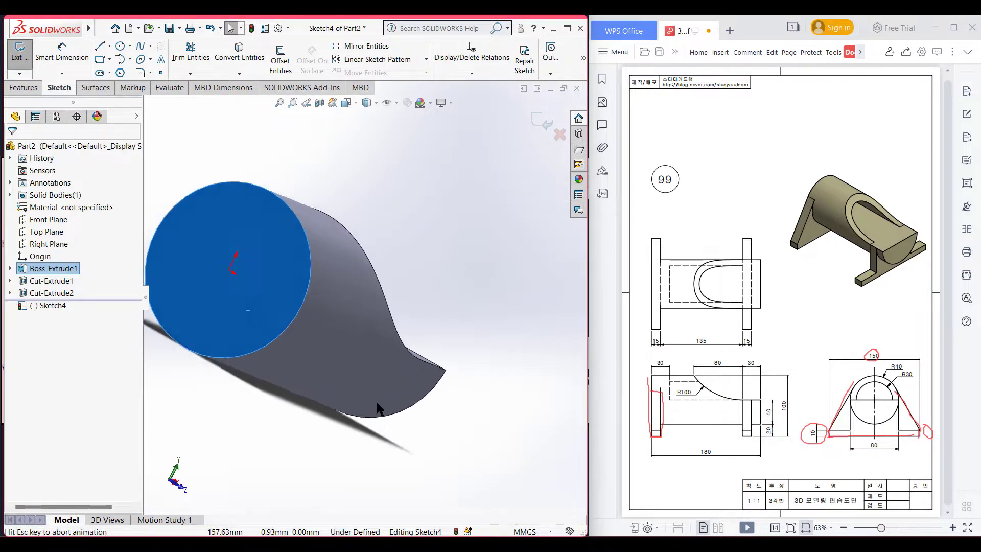
pyautogui.scroll(1, 458, 410)
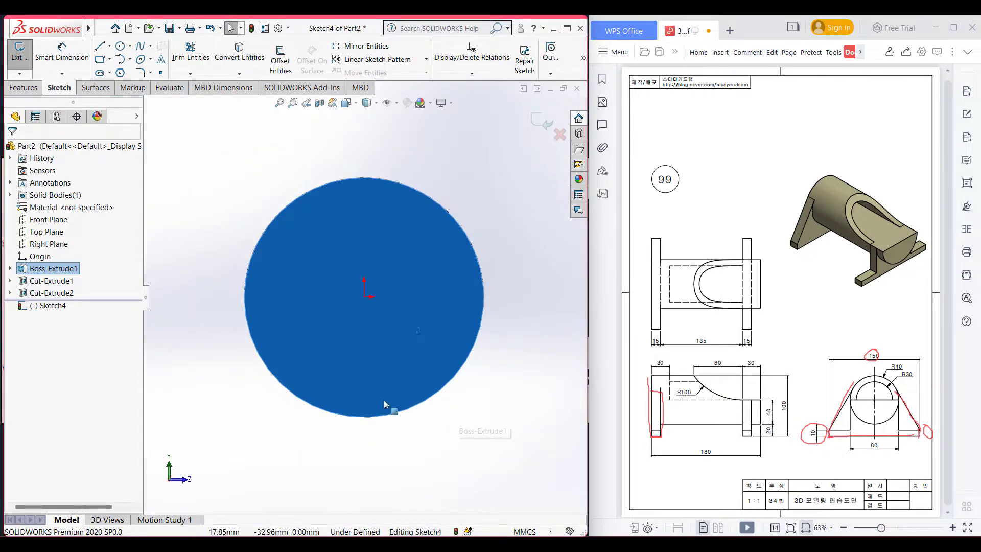
pyautogui.click(298, 430)
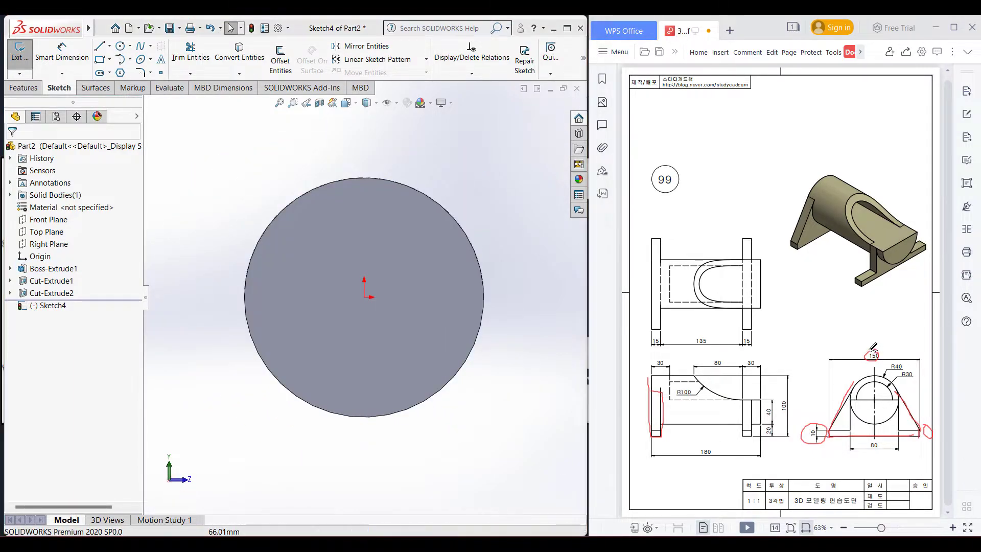
# Draw a 75 mm (150/2) horizontal line below the cylinder, starting directly beneath the origin and running in the positive Z direction
pyautogui.click(101, 48)
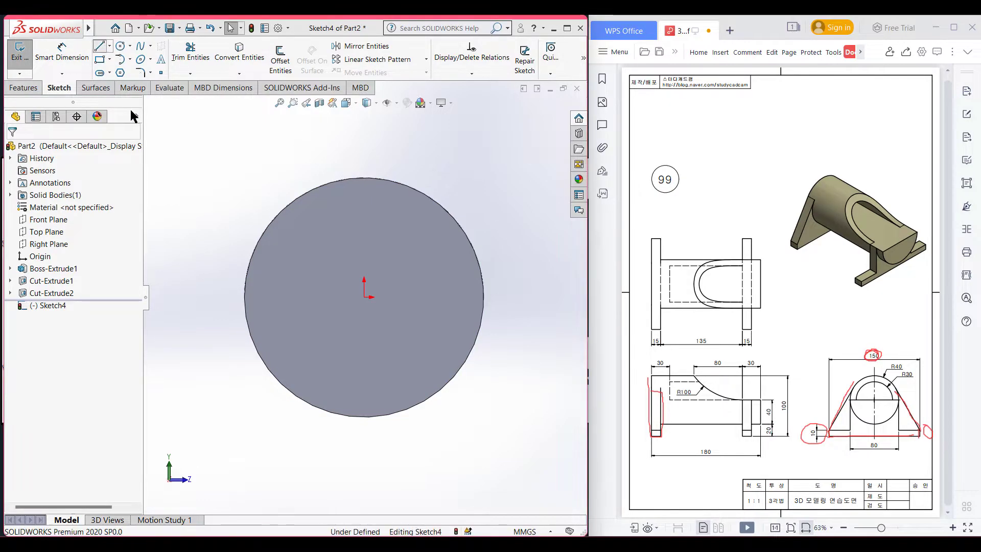
pyautogui.click(364, 463)
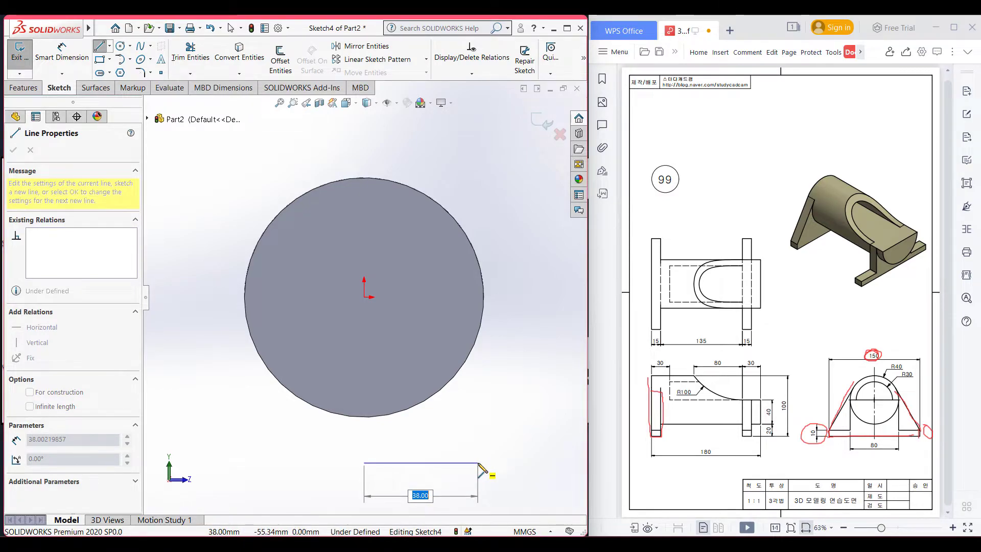
pyautogui.write('150')
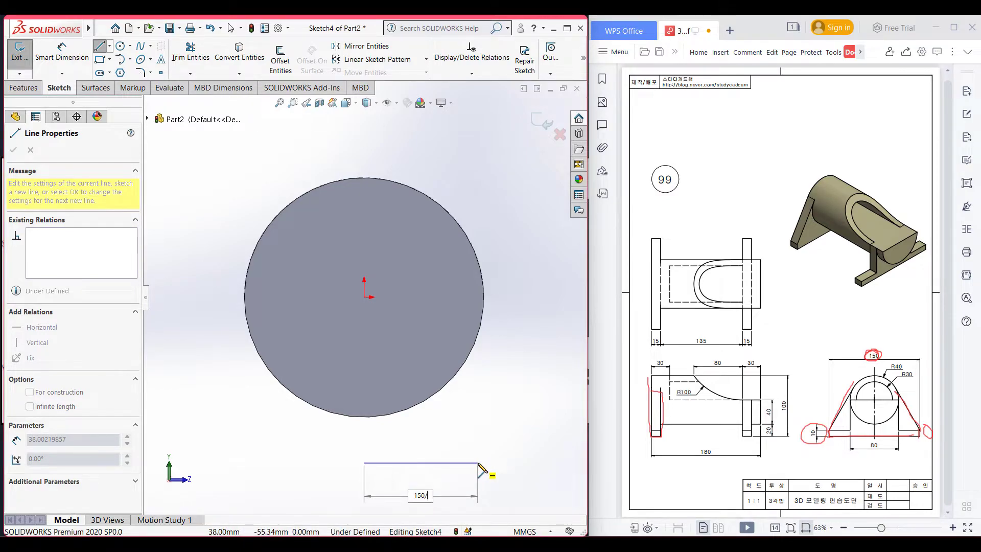
pyautogui.write('/2')
pyautogui.press('Return')
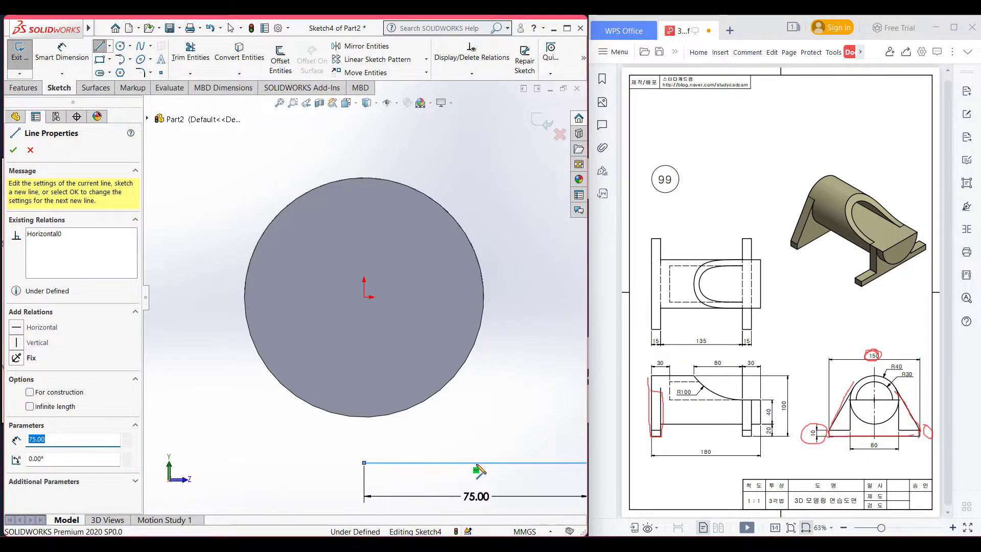
pyautogui.press('Escape')
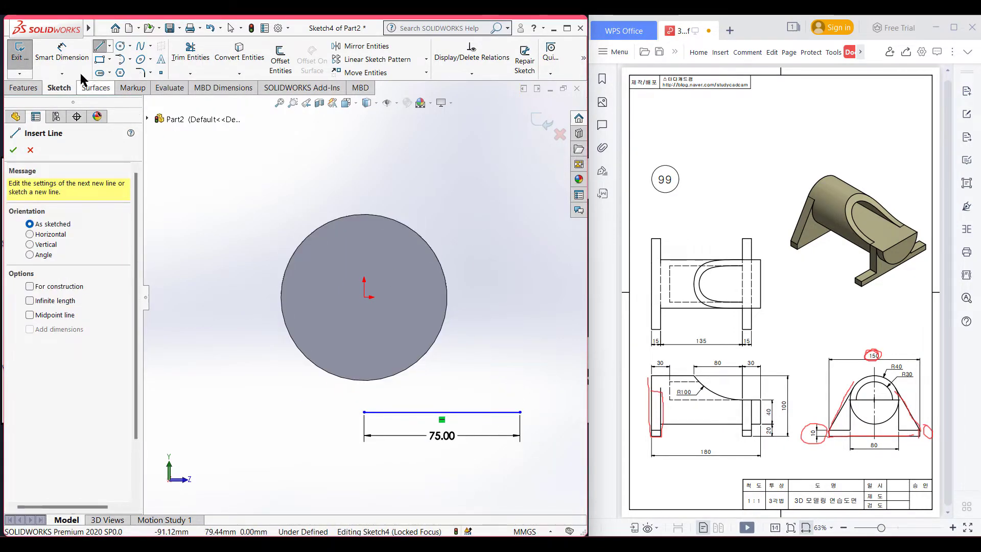
# Dimension the vertical distance from the origin to the 75 mm base line as 60 mm (40+20), marking the heights on the reference drawing
pyautogui.click(62, 54)
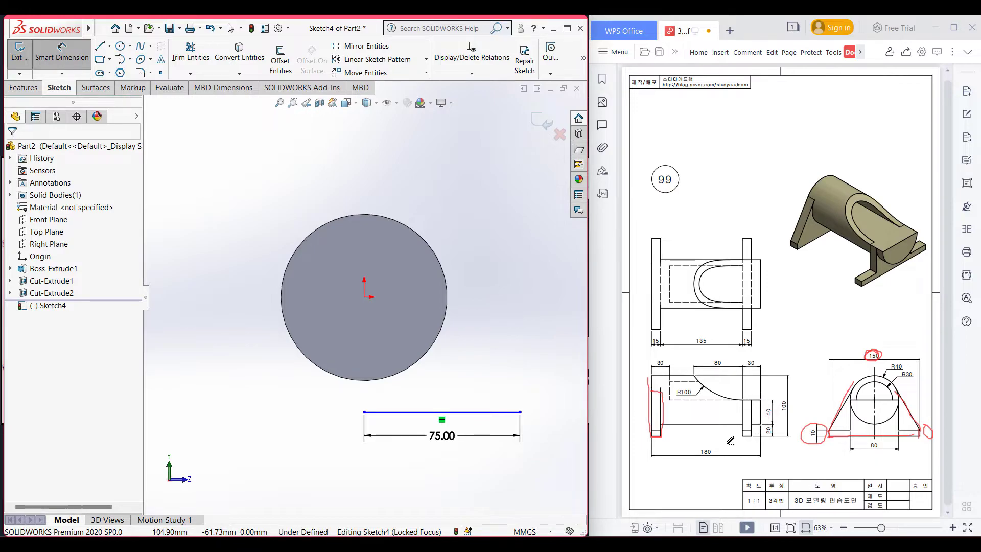
pyautogui.moveTo(696, 436); pyautogui.dragTo(797, 435)
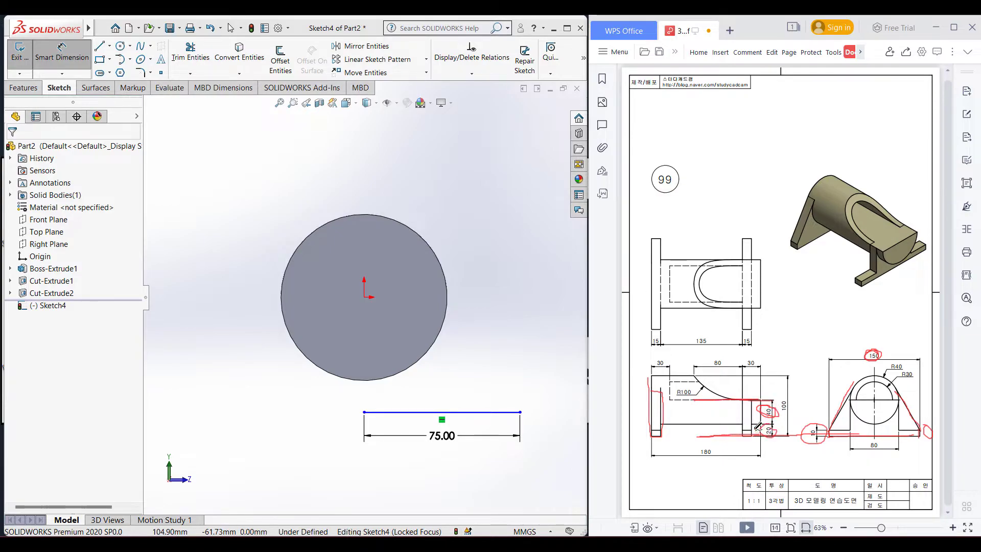
pyautogui.click(364, 298)
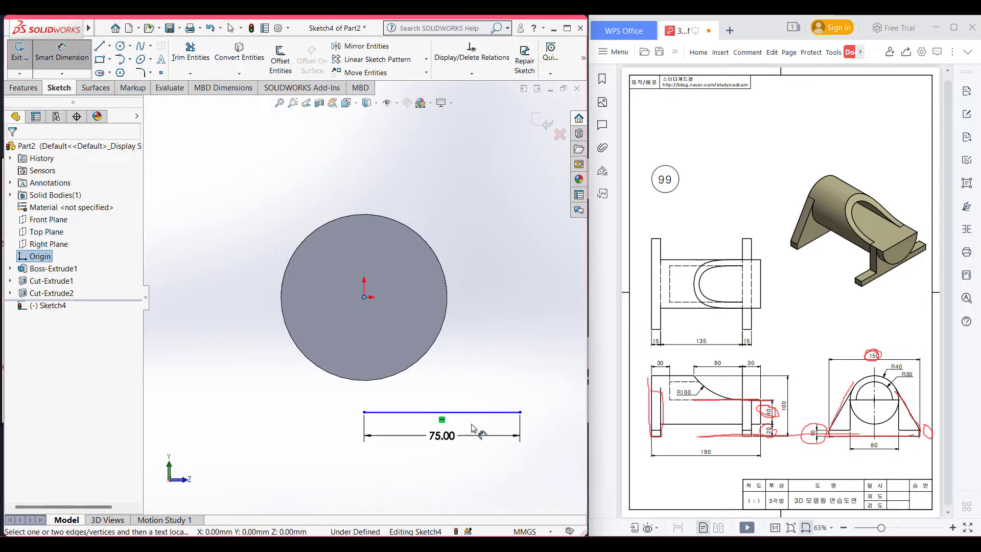
pyautogui.click(475, 409)
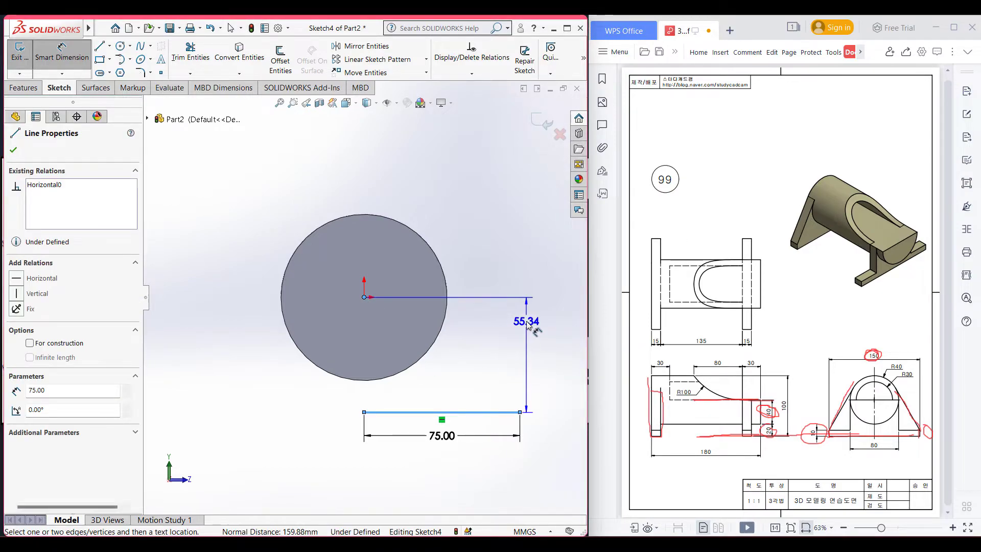
pyautogui.click(527, 324)
pyautogui.write('40')
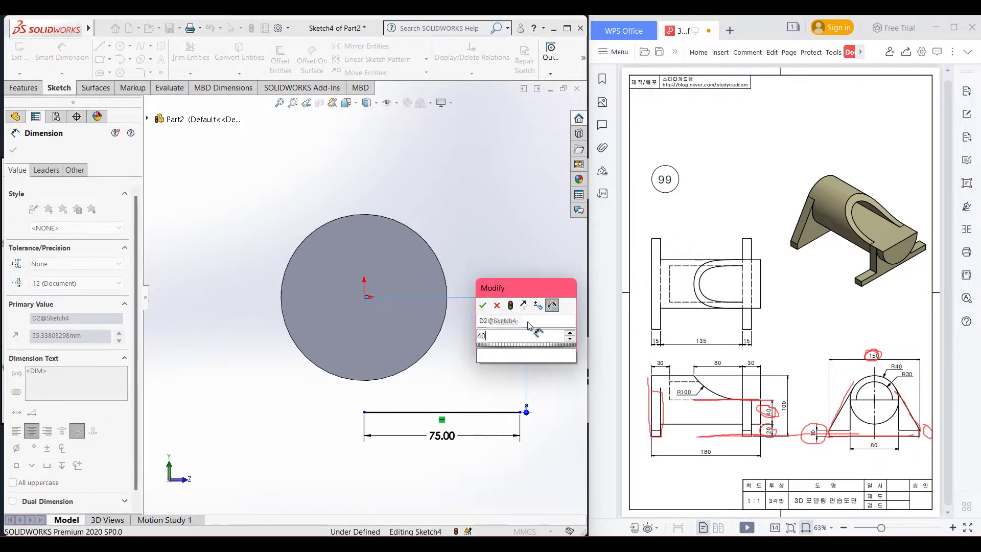
pyautogui.write('+20')
pyautogui.press('Return')
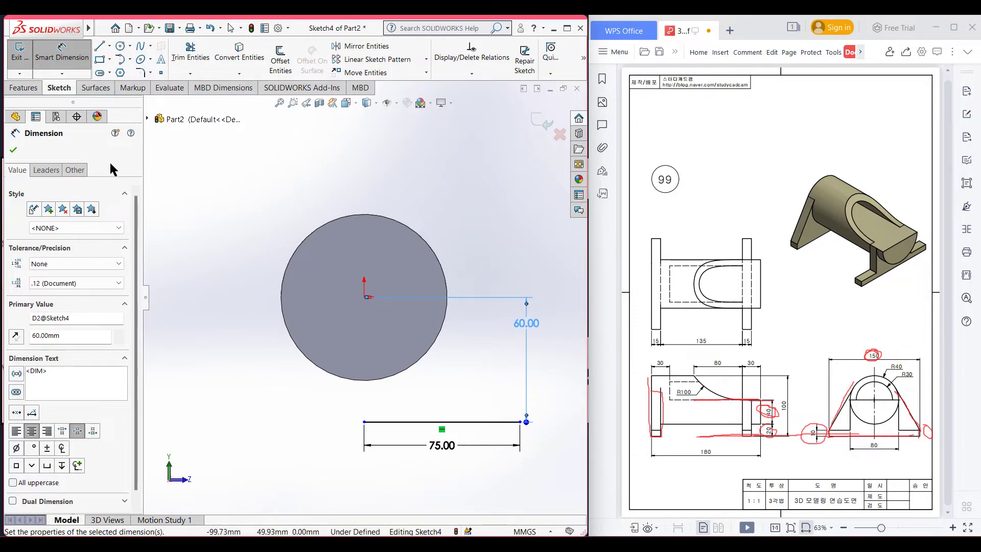
pyautogui.click(14, 150)
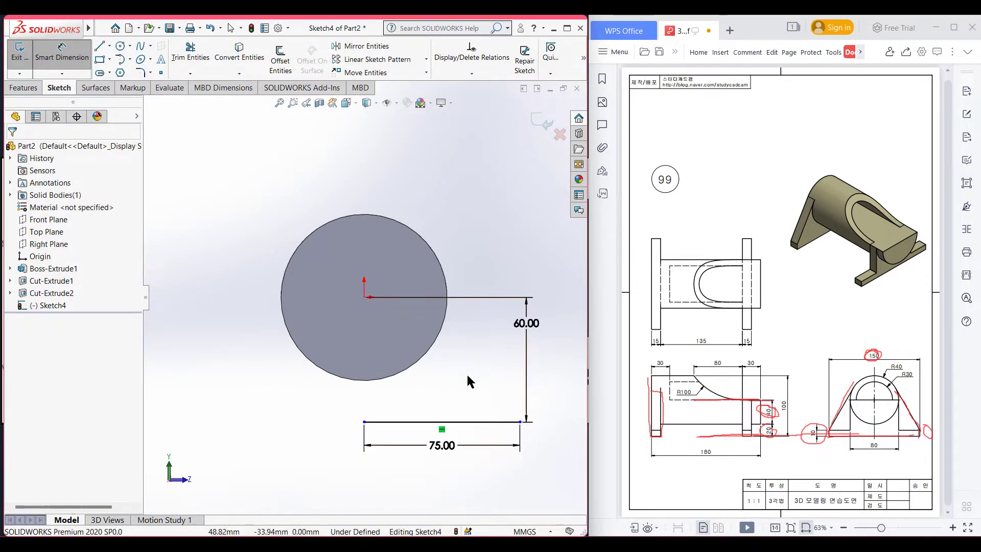
pyautogui.press('Escape')
# Draw a 10 mm vertical line up from the base line's outer end, followed by a slanted line tangent to the cylinder's circular edge
pyautogui.click(100, 46)
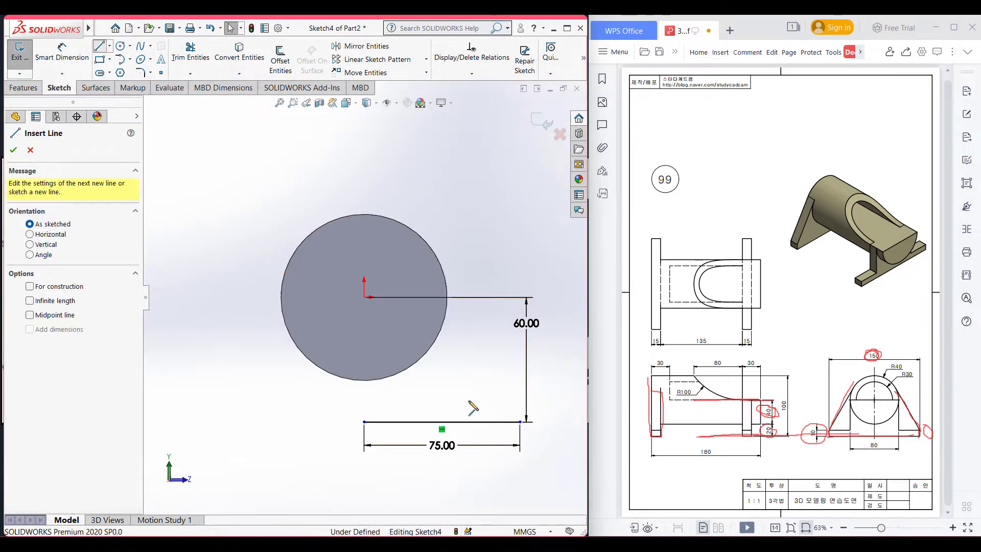
pyautogui.click(520, 422)
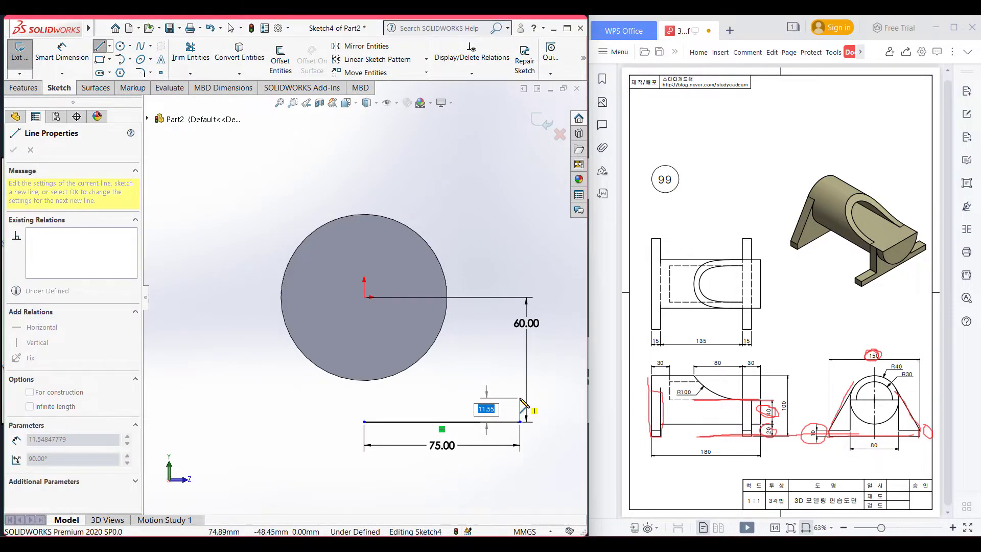
pyautogui.press('Return')
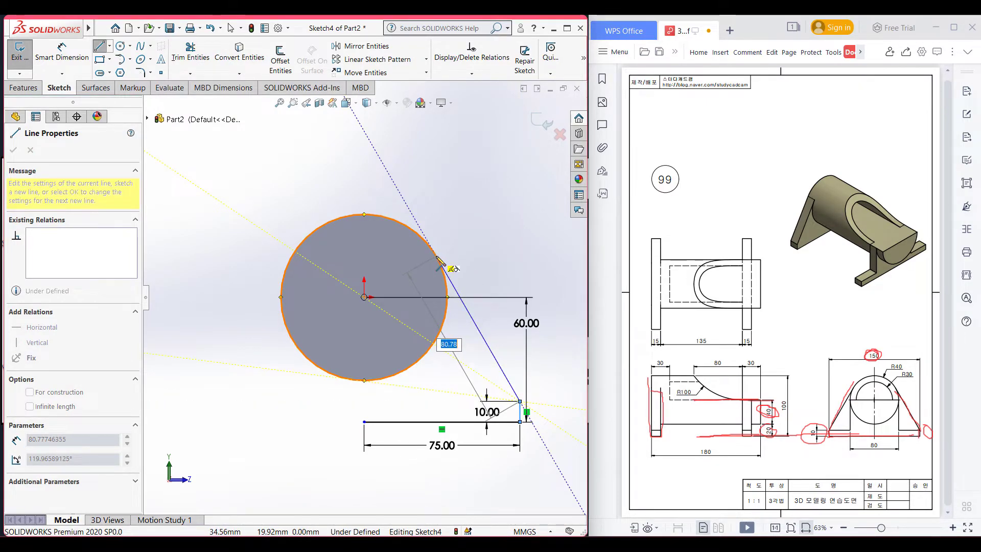
pyautogui.doubleClick(438, 255)
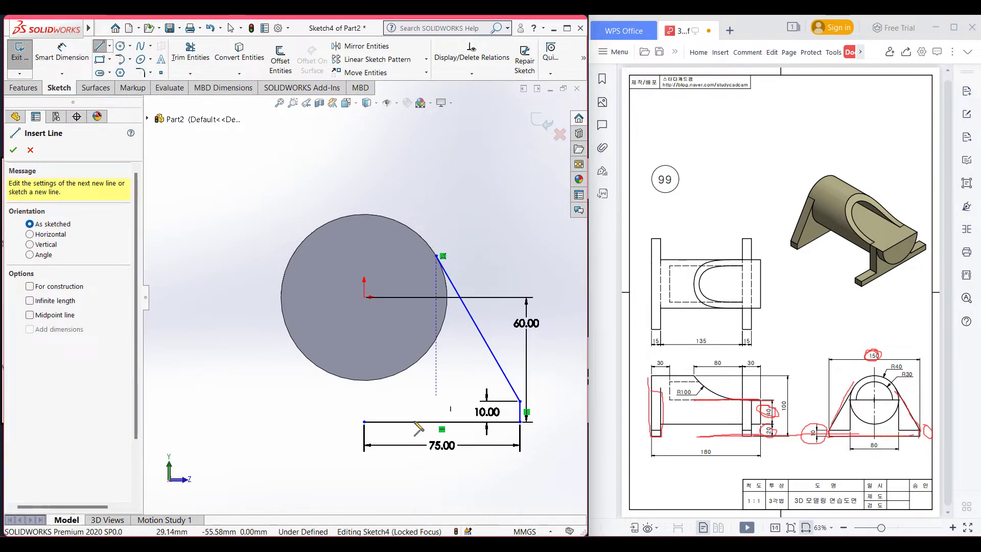
# Draw the opposite half of the leg profile: a 75 mm base line, a 10 mm vertical line and a slanted line up to the cylinder's circular edge
pyautogui.click(364, 422)
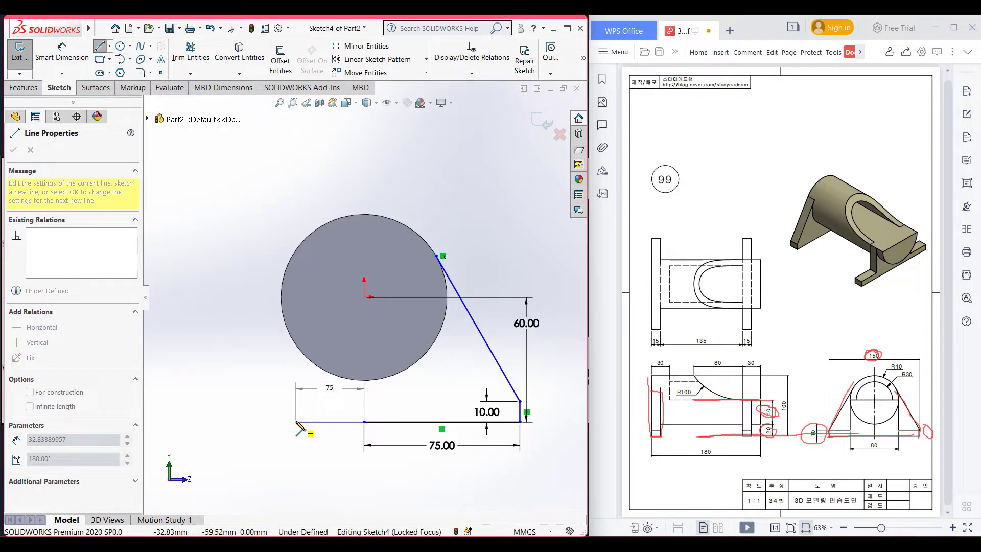
pyautogui.write('75')
pyautogui.press('Return')
pyautogui.click(208, 422)
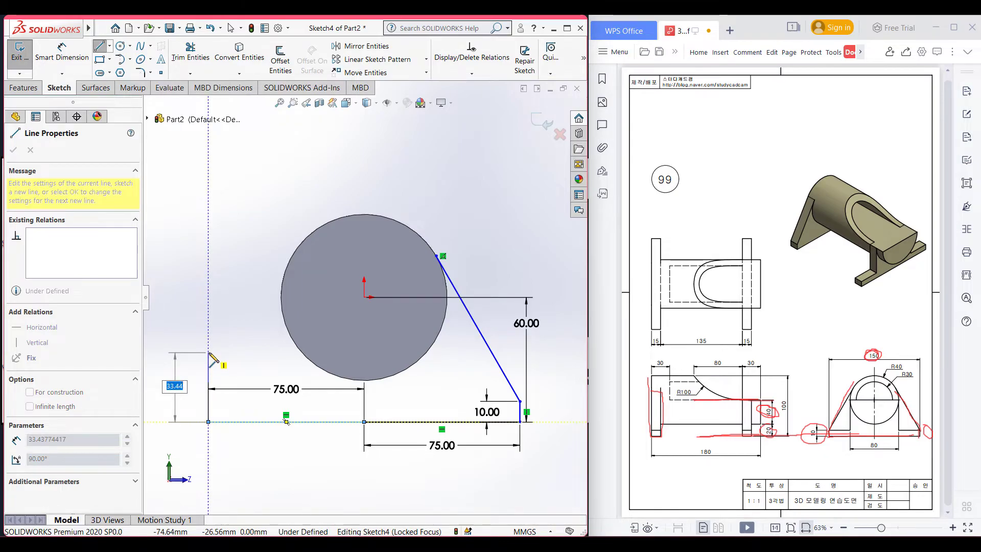
pyautogui.press('Return')
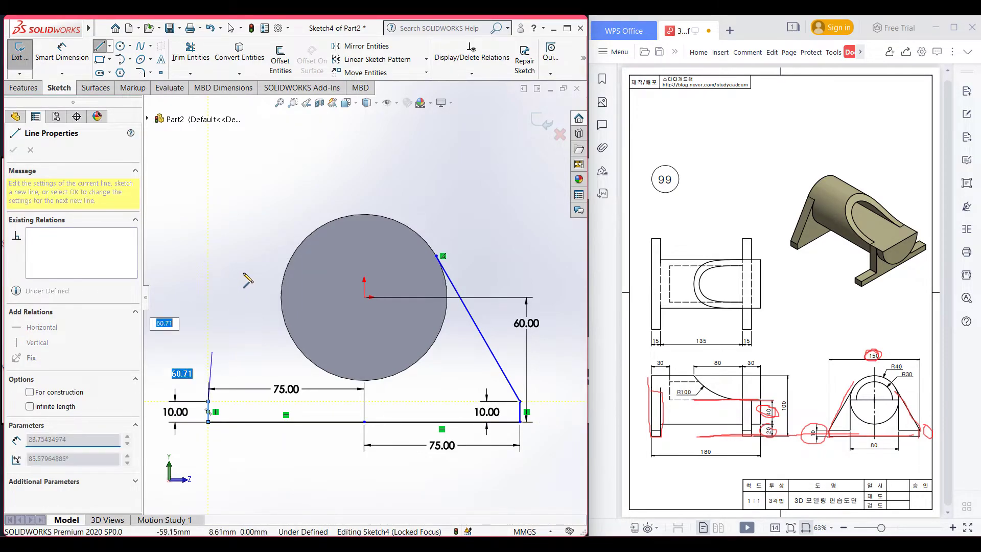
pyautogui.click(293, 257)
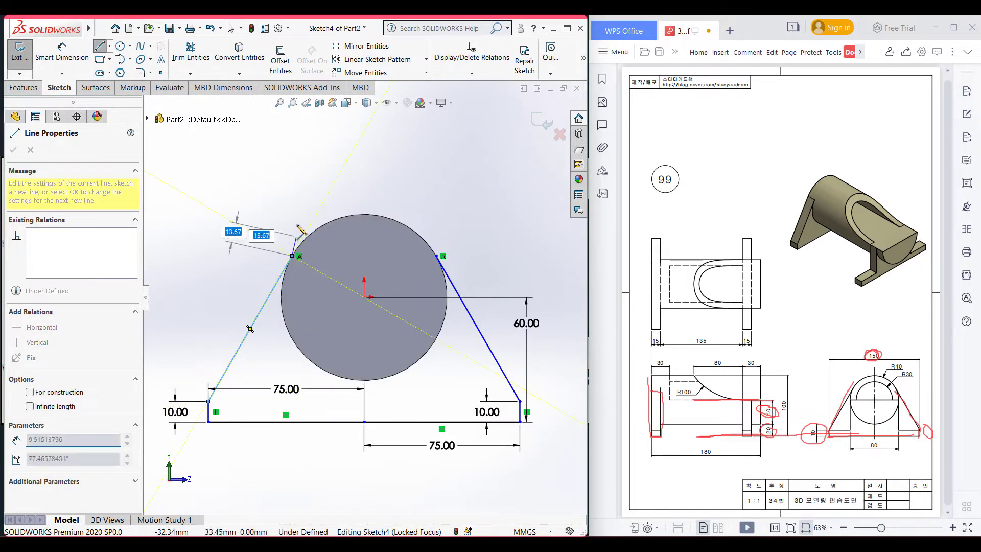
pyautogui.press('Escape')
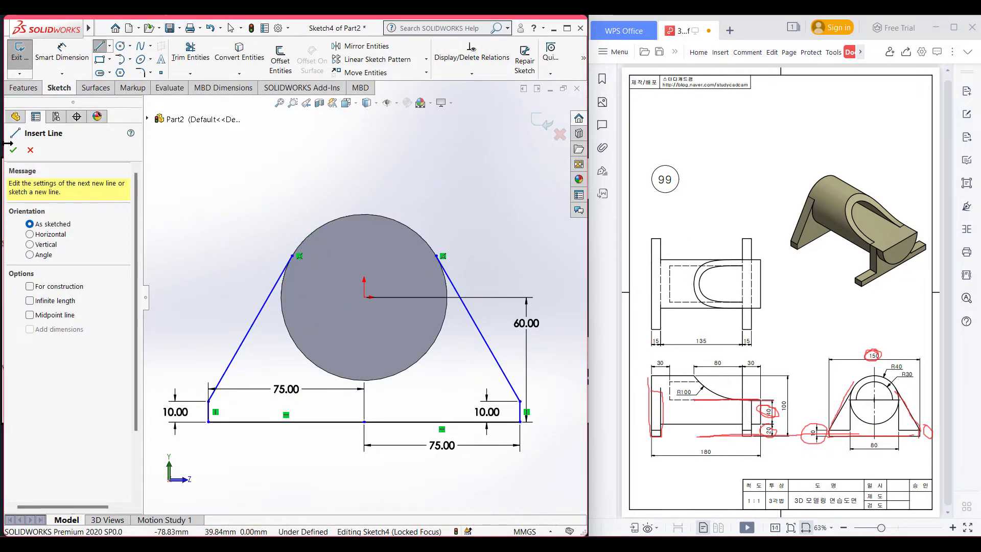
pyautogui.press('Escape')
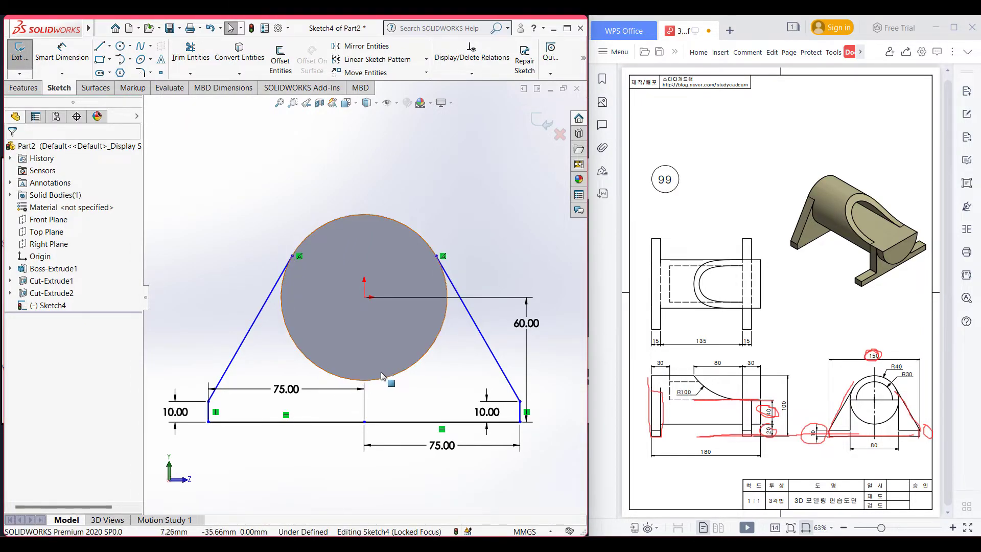
# Convert the cylinder's circular edge into the sketch and trim away its upper arc between the two slanted lines
pyautogui.click(338, 295)
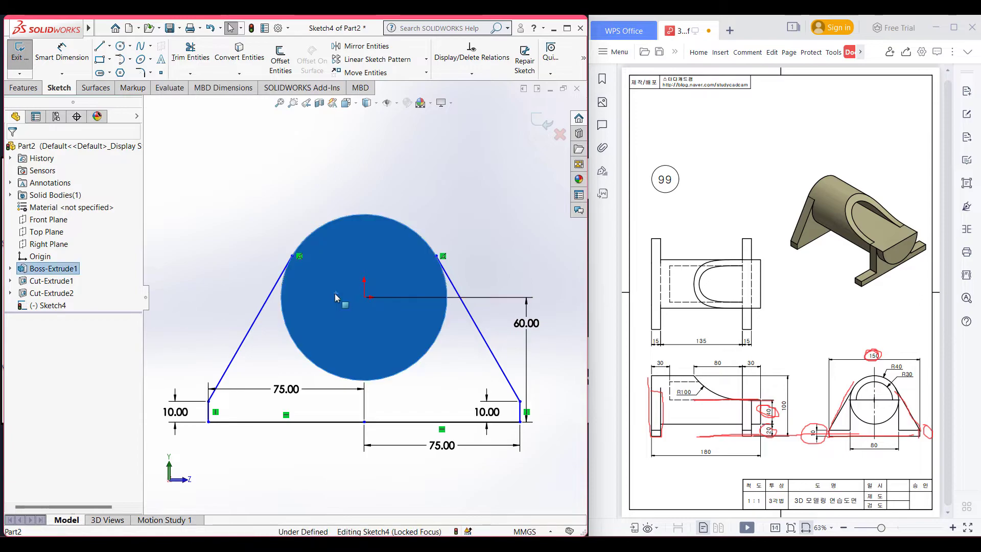
pyautogui.click(245, 58)
pyautogui.moveTo(269, 208); pyautogui.dragTo(250, 214, button='right')
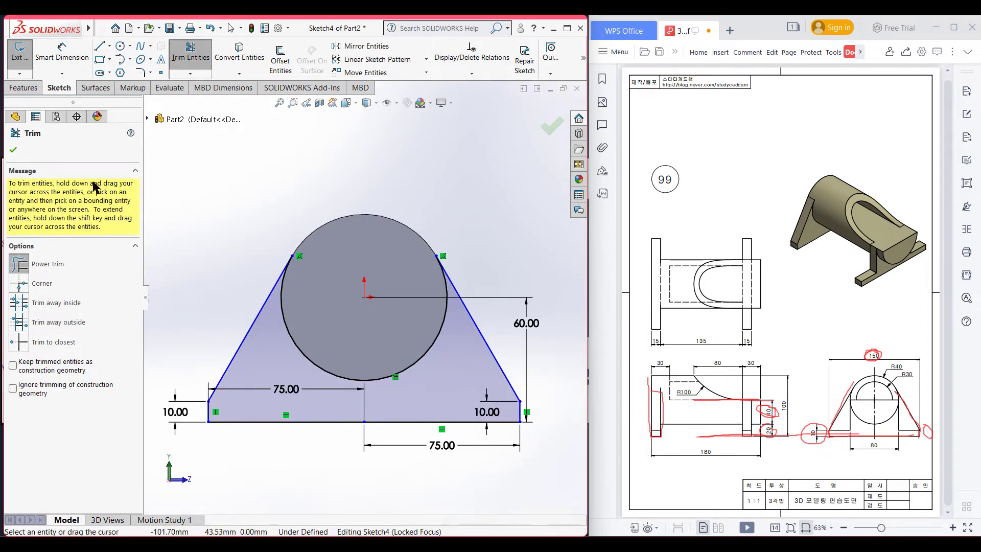
pyautogui.click(13, 149)
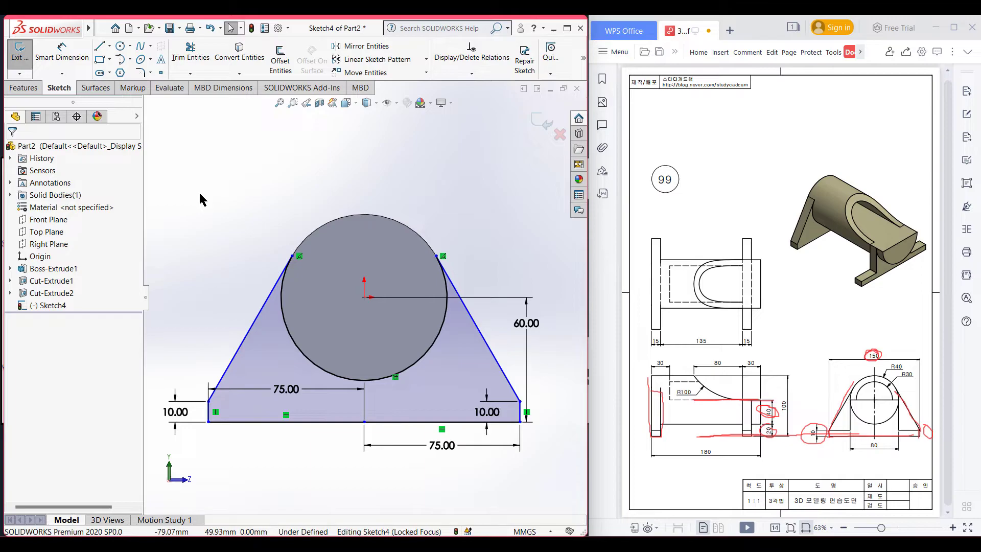
# Extrude the leg profile 15 mm with the direction reversed toward the cylinder body, marking that thickness on the reference drawing
pyautogui.hotkey('ctrl', '7')
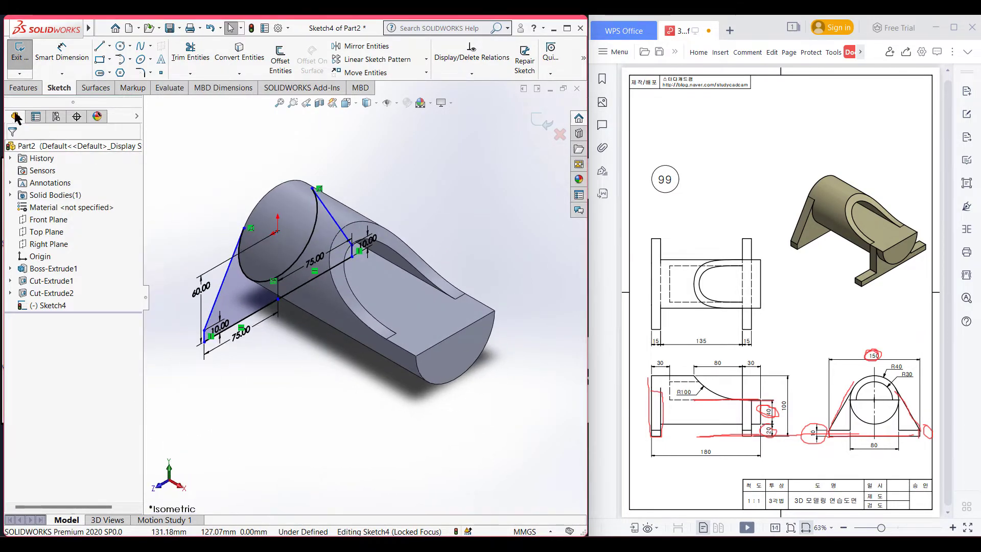
pyautogui.click(23, 87)
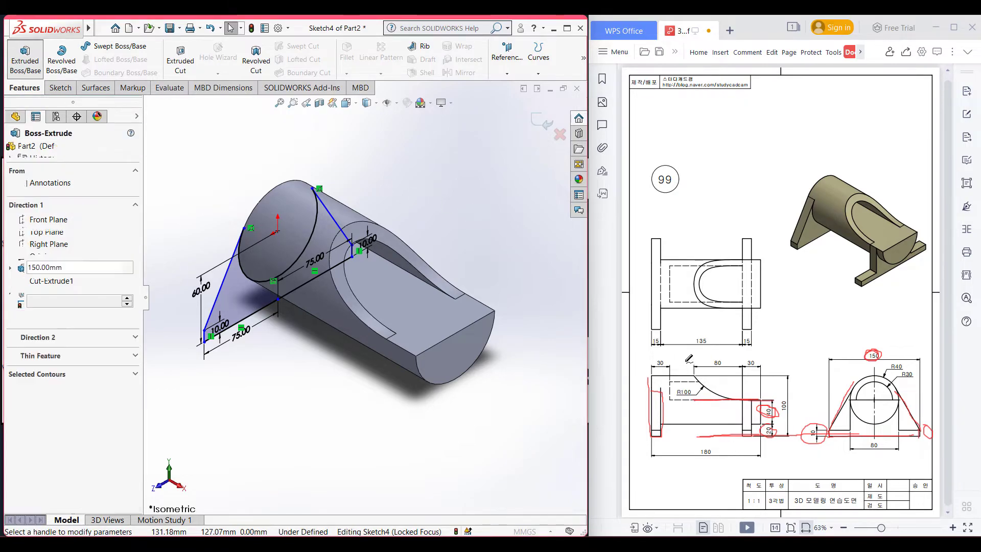
pyautogui.moveTo(668, 338); pyautogui.dragTo(648, 338)
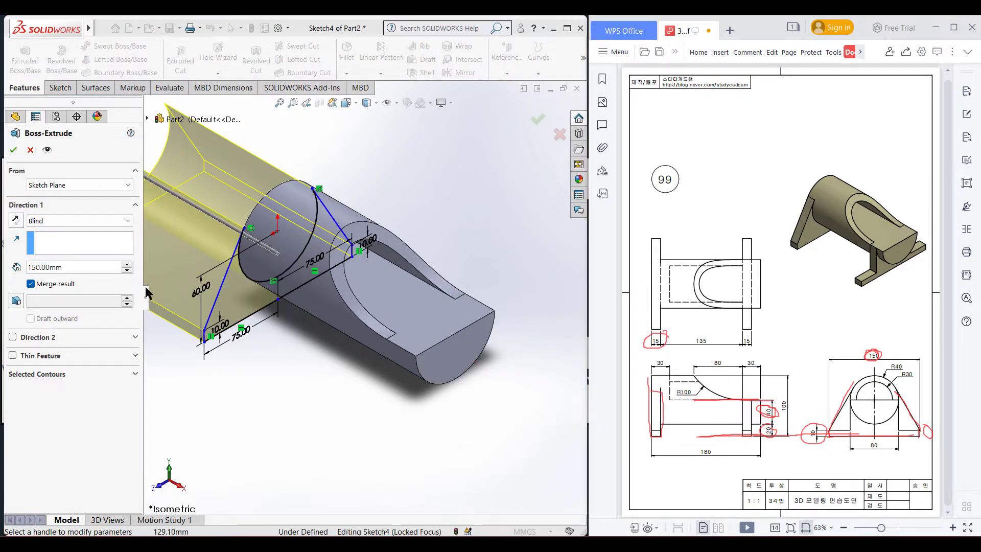
pyautogui.click(68, 267)
pyautogui.write('15')
pyautogui.press('Return')
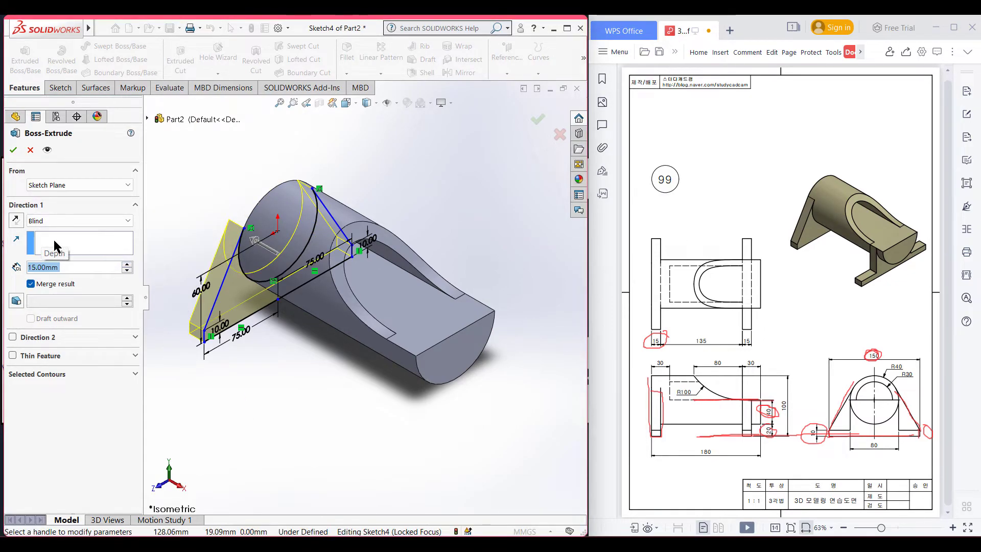
pyautogui.click(16, 221)
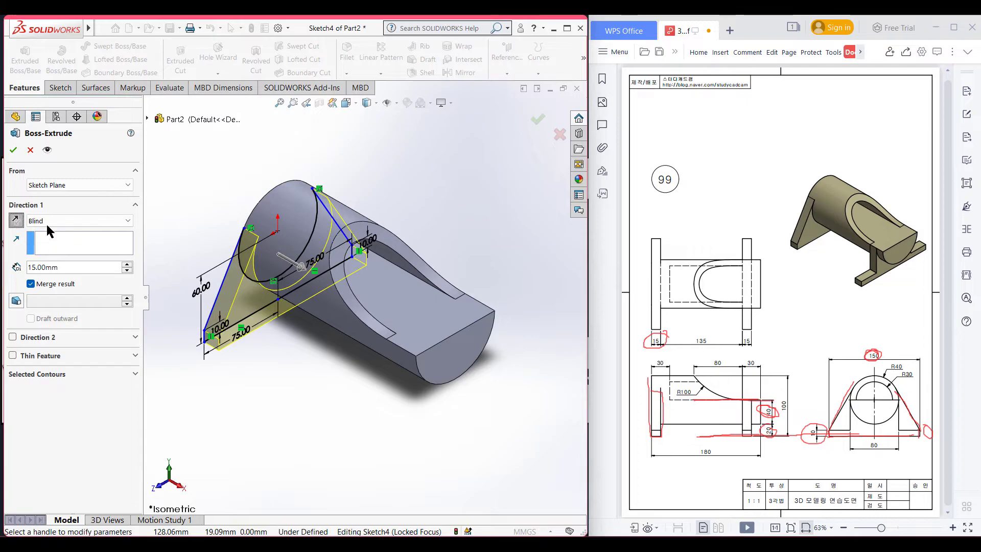
pyautogui.click(14, 149)
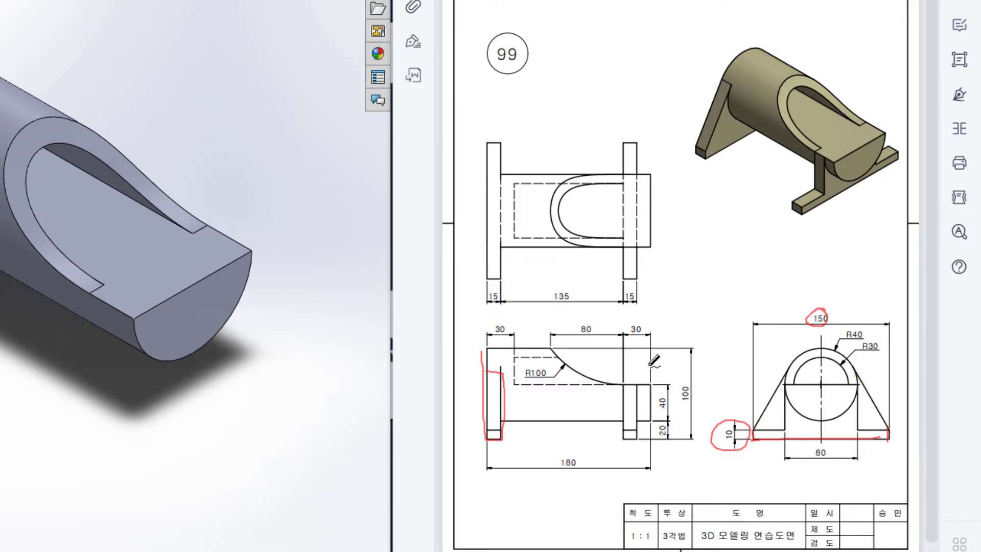
# Mark the second leg on the reference drawing: its side view, front outline, 150 width, 10 base height and 15 thickness
pyautogui.moveTo(621, 382)
pyautogui.mouseDown()
pyautogui.moveTo(619, 429)
pyautogui.moveTo(640, 382)
pyautogui.mouseUp()
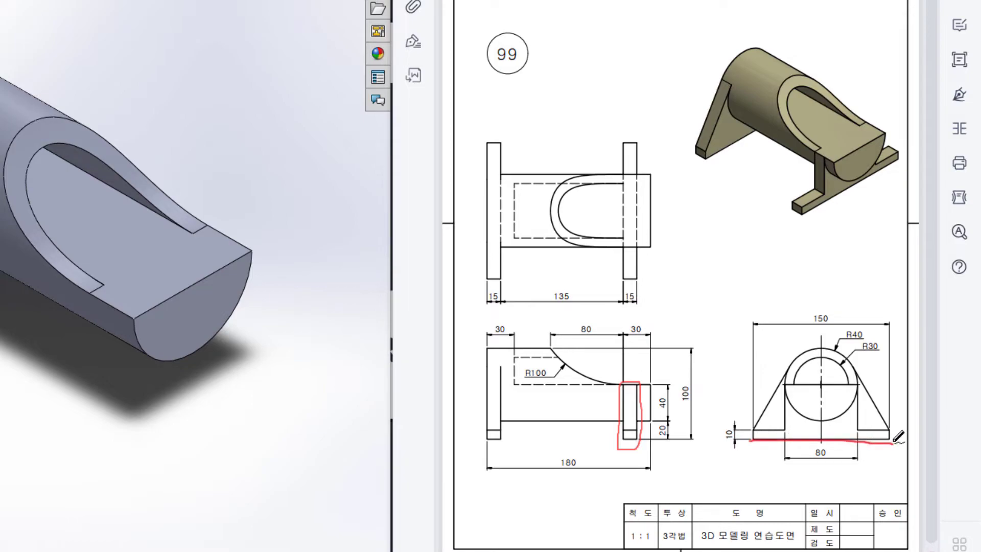
pyautogui.moveTo(824, 306)
pyautogui.mouseDown()
pyautogui.moveTo(800, 305)
pyautogui.moveTo(825, 300)
pyautogui.mouseUp()
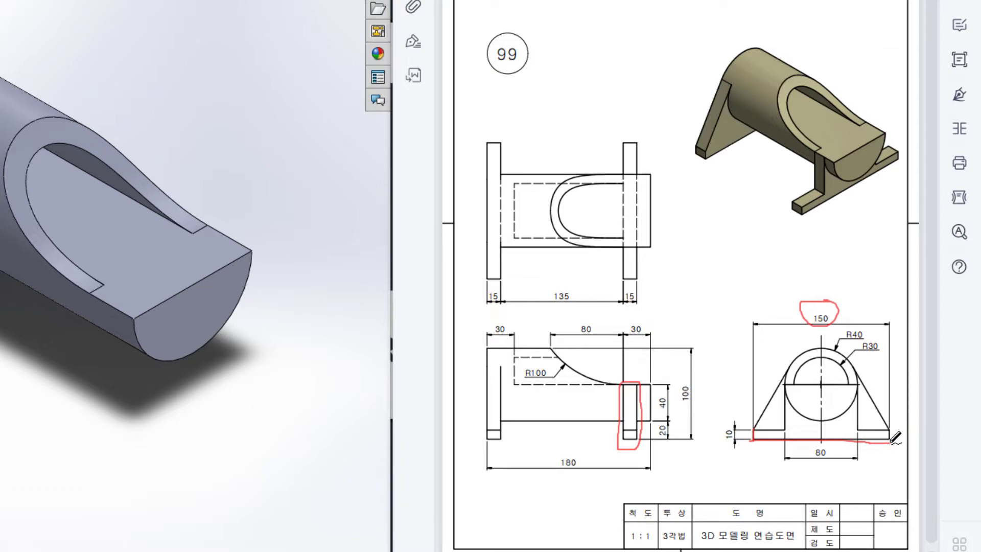
pyautogui.moveTo(718, 437); pyautogui.dragTo(735, 431)
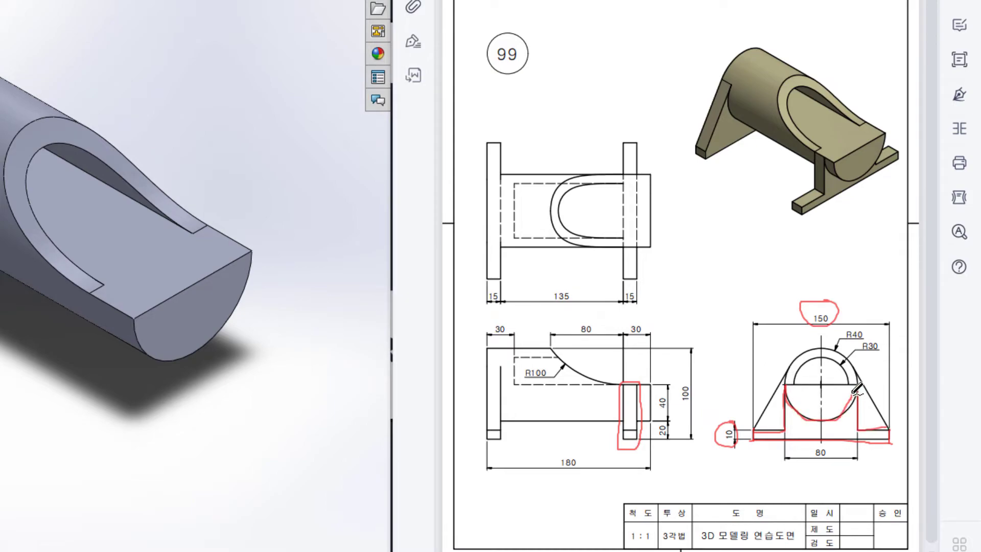
pyautogui.moveTo(618, 295); pyautogui.dragTo(647, 288)
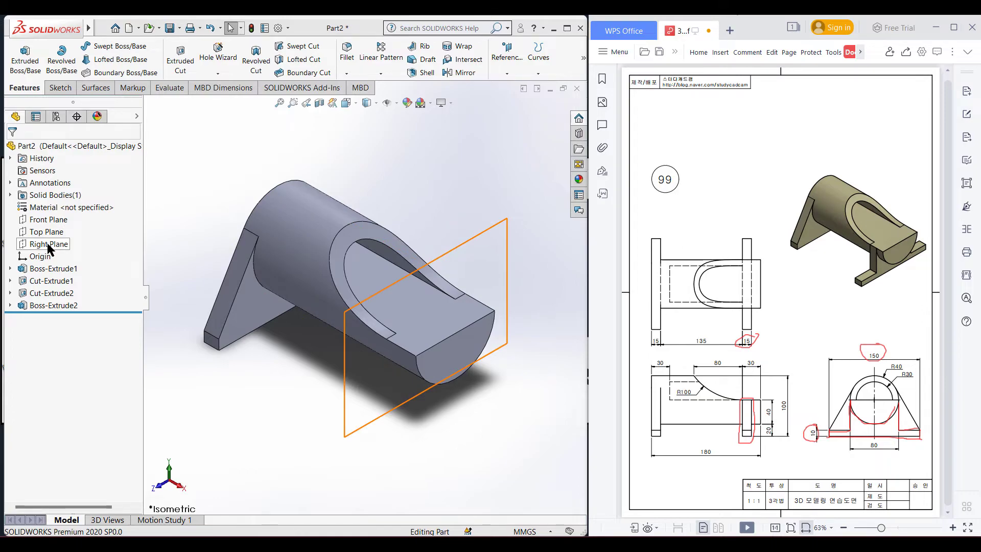
# Start a sketch on the Right Plane and convert the first leg's bottom edge and its two short vertical side edges
pyautogui.click(48, 244)
pyautogui.rightClick(49, 244)
pyautogui.click(65, 228)
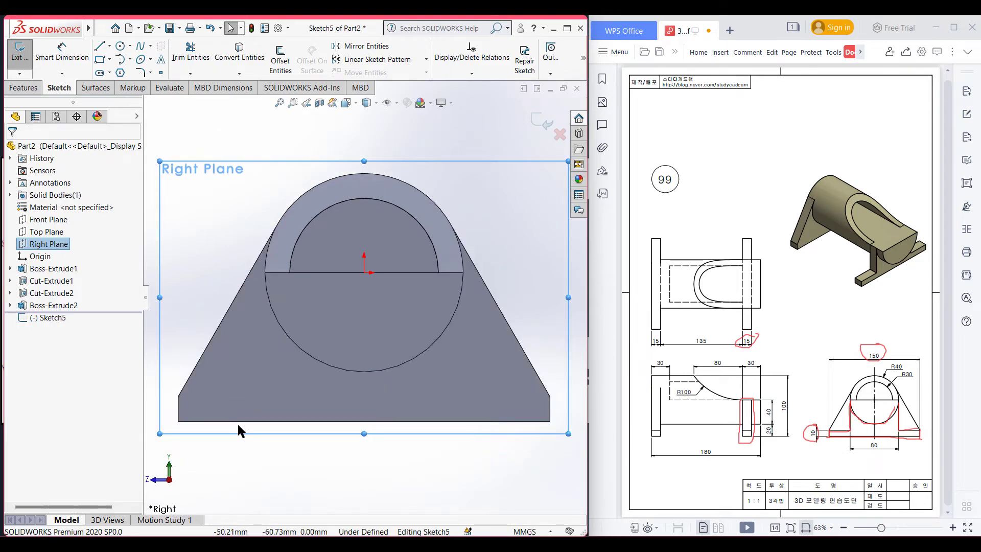
pyautogui.click(236, 425)
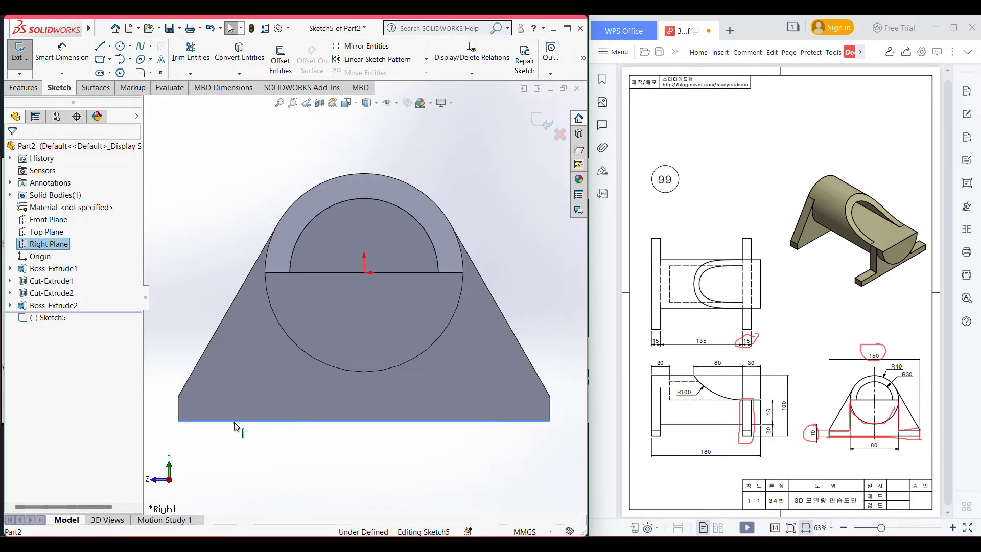
pyautogui.keyDown('ctrl'); pyautogui.click(177, 408); pyautogui.keyUp('ctrl')
pyautogui.keyDown('ctrl'); pyautogui.click(550, 410); pyautogui.keyUp('ctrl')
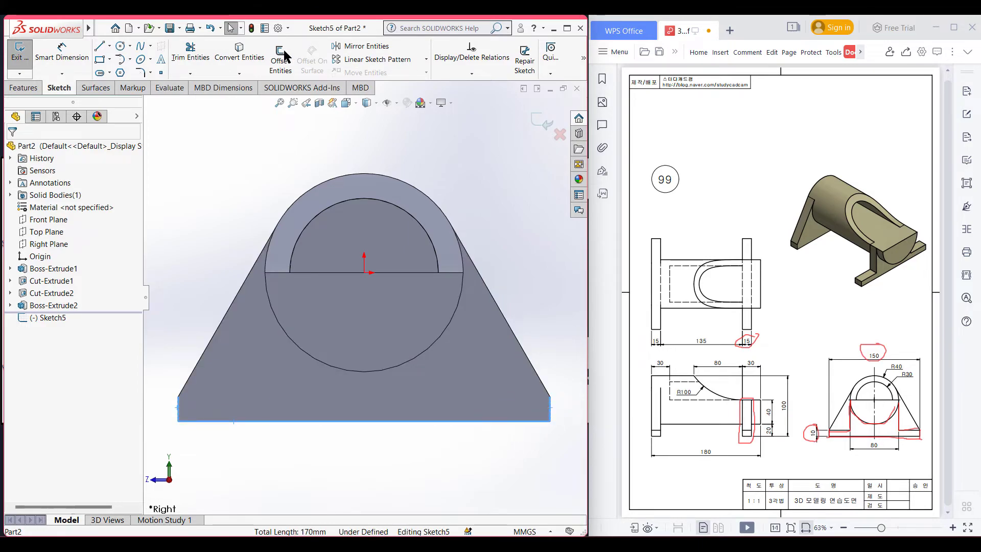
pyautogui.click(227, 60)
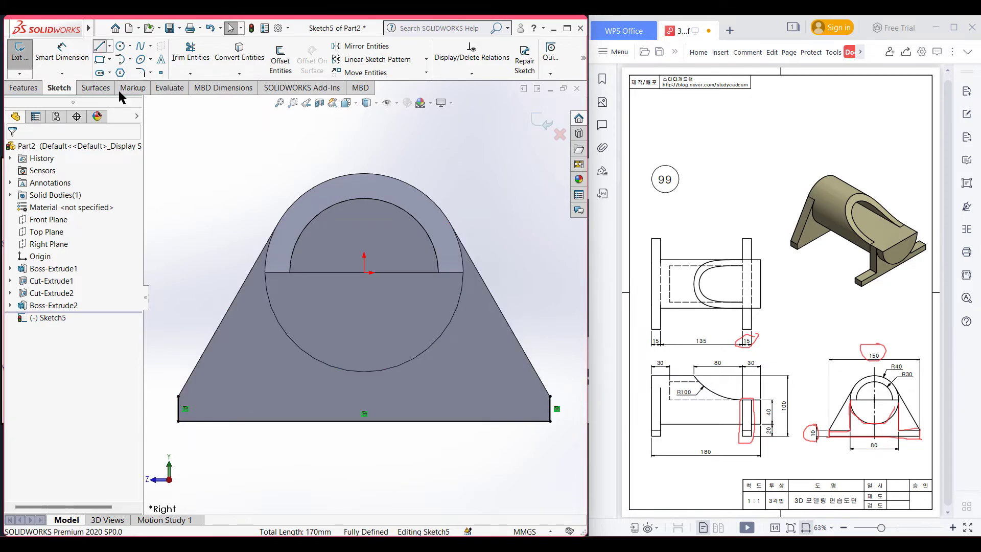
# On each side, draw a 50 mm vertical line down from the cylinder's flat-edge end and a 35 mm horizontal line out to the base's upper corner
pyautogui.click(99, 46)
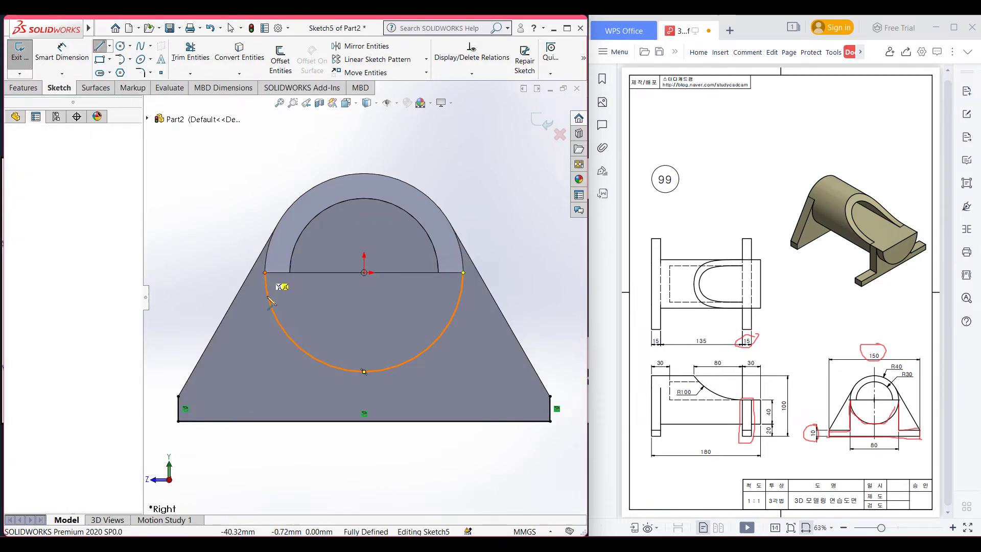
pyautogui.click(264, 273)
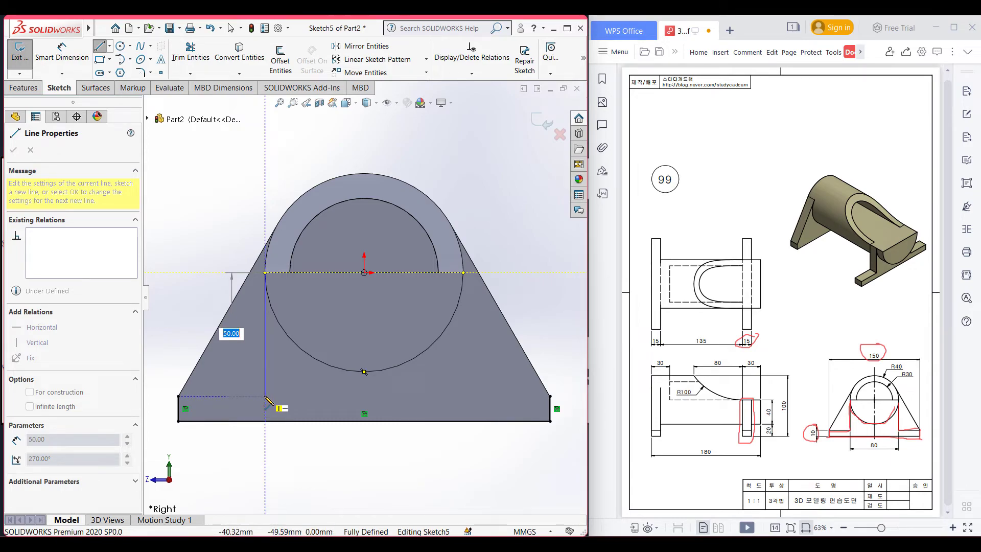
pyautogui.click(264, 396)
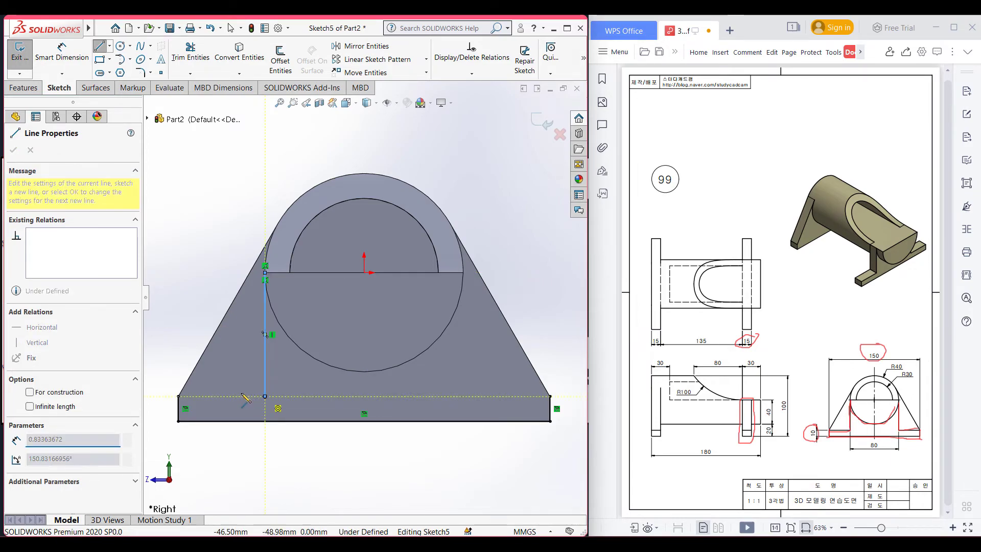
pyautogui.click(178, 396)
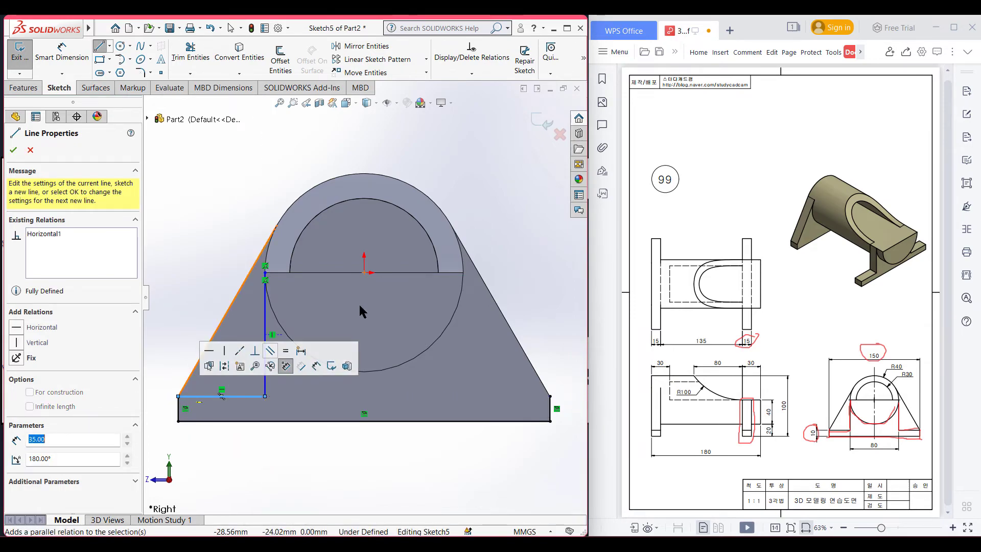
pyautogui.click(463, 272)
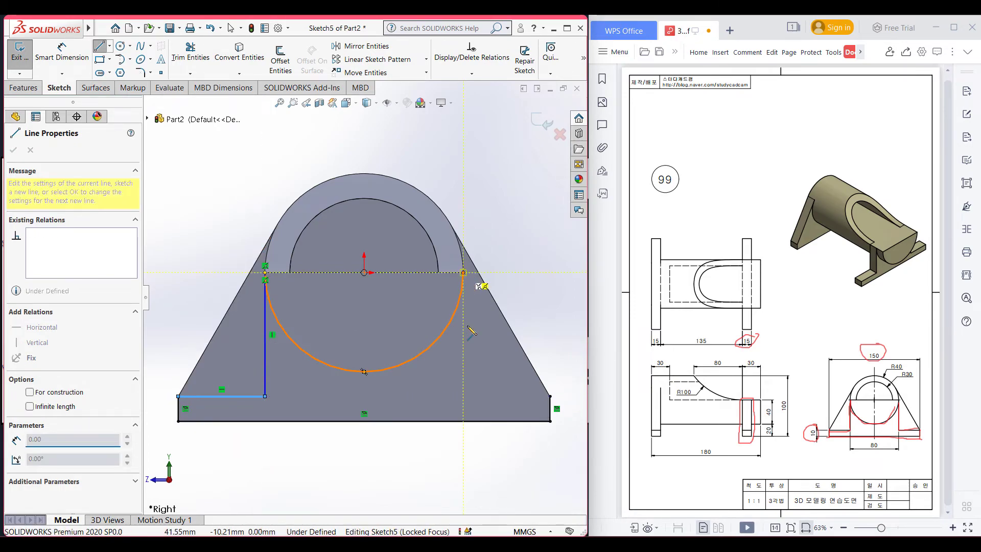
pyautogui.click(463, 395)
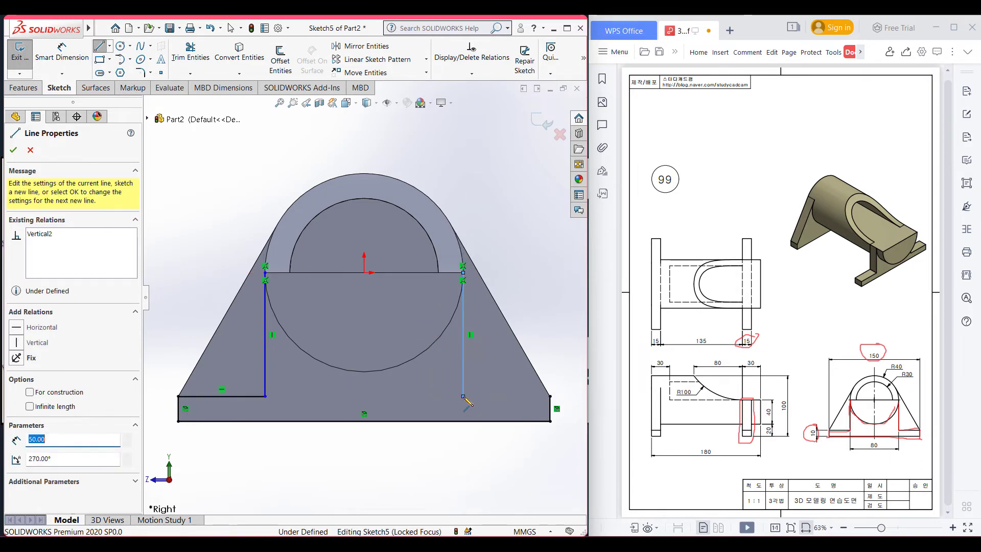
pyautogui.click(550, 396)
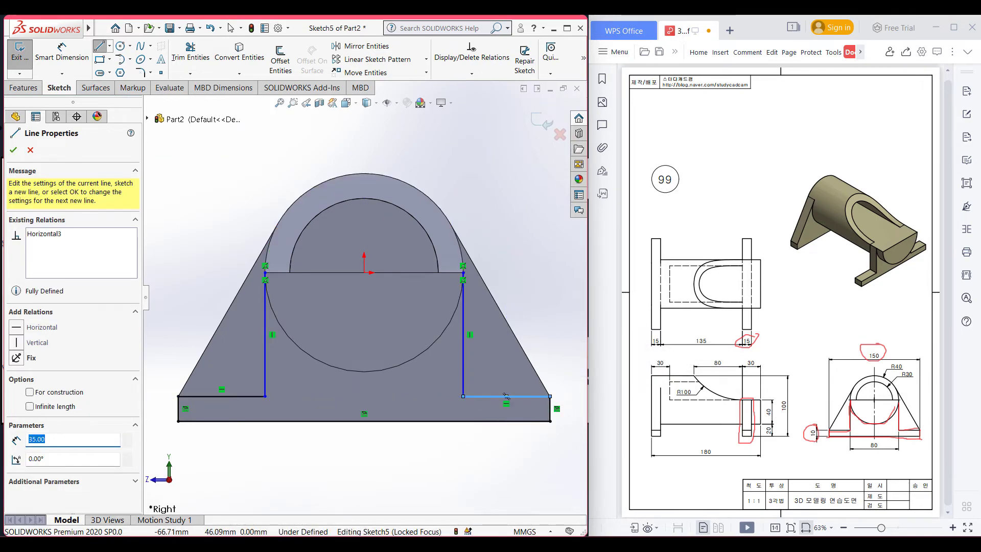
pyautogui.click(13, 150)
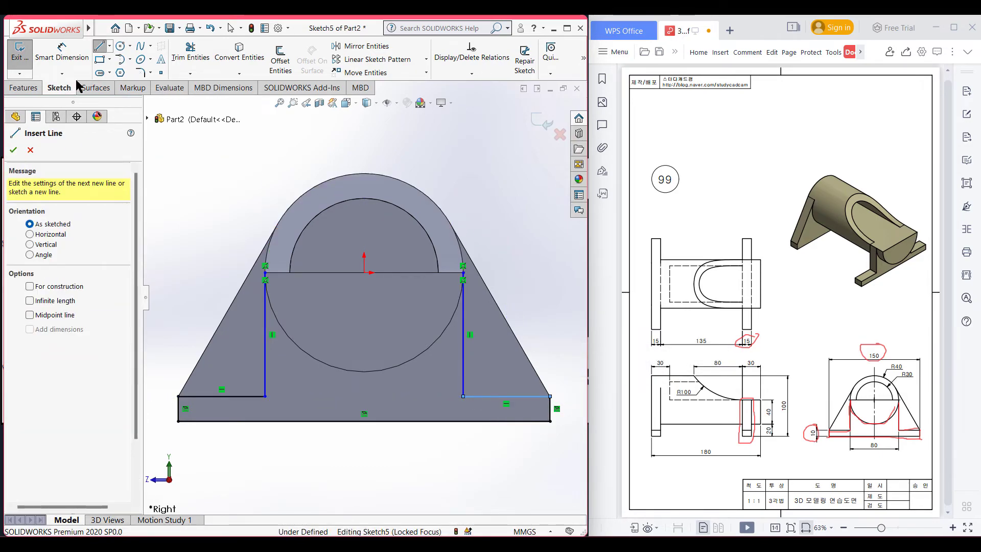
# Draw a 40 mm radius tangent arc along the cylinder's lower edge, joining the upper ends of the two vertical lines
pyautogui.click(130, 59)
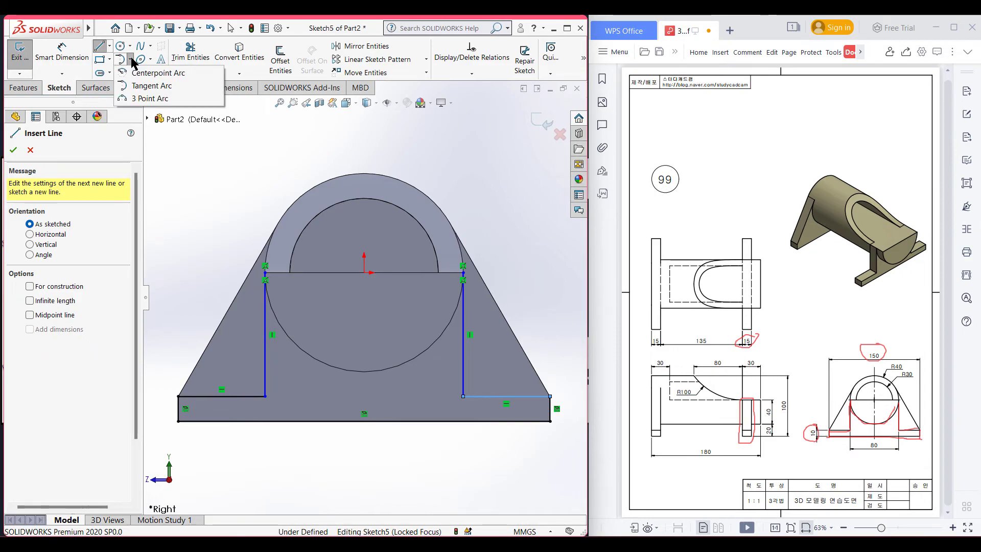
pyautogui.click(140, 88)
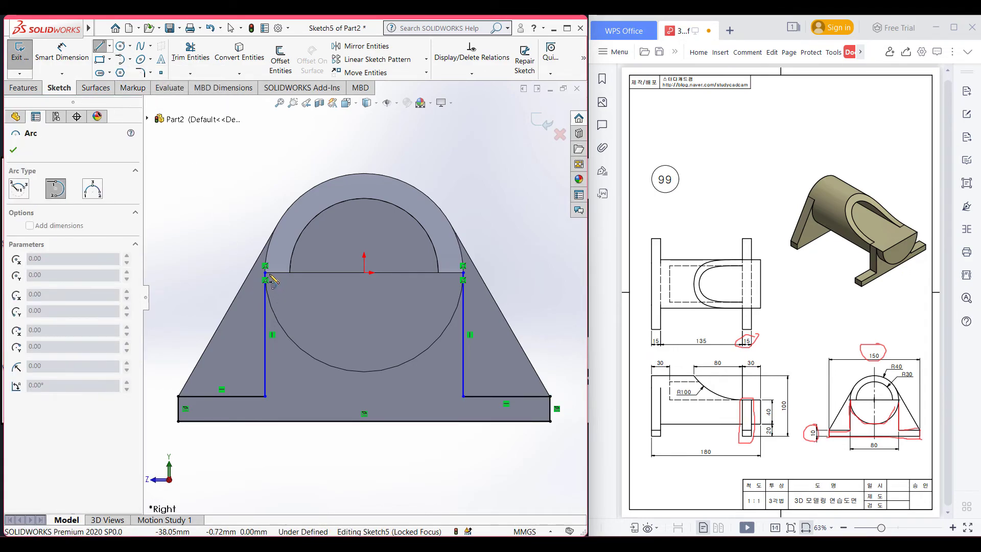
pyautogui.click(464, 273)
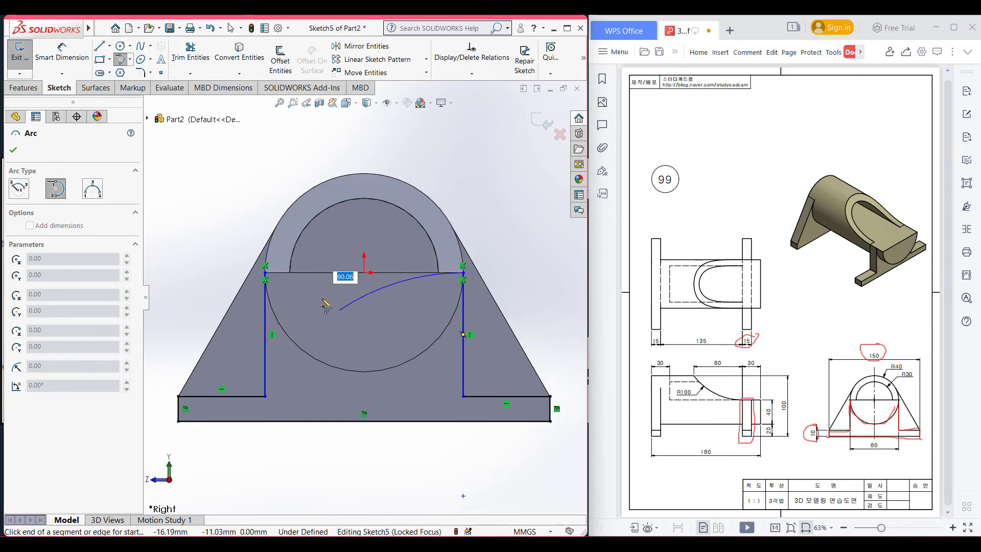
pyautogui.click(265, 272)
pyautogui.click(265, 280)
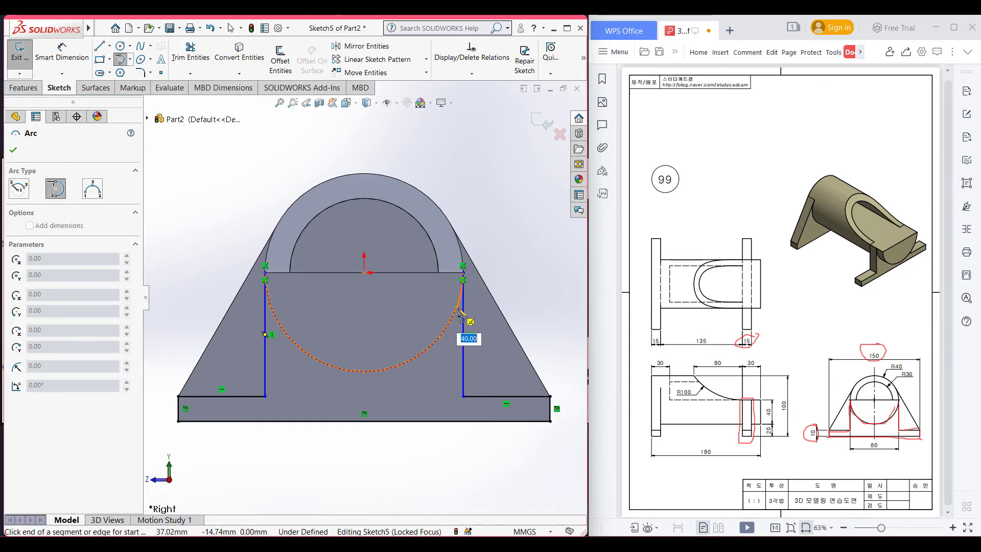
pyautogui.click(463, 279)
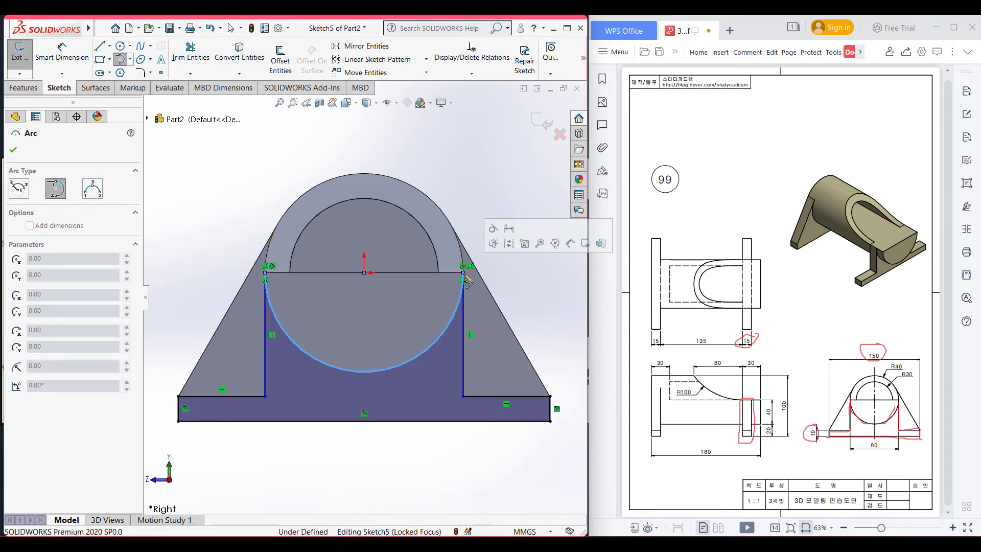
pyautogui.click(12, 150)
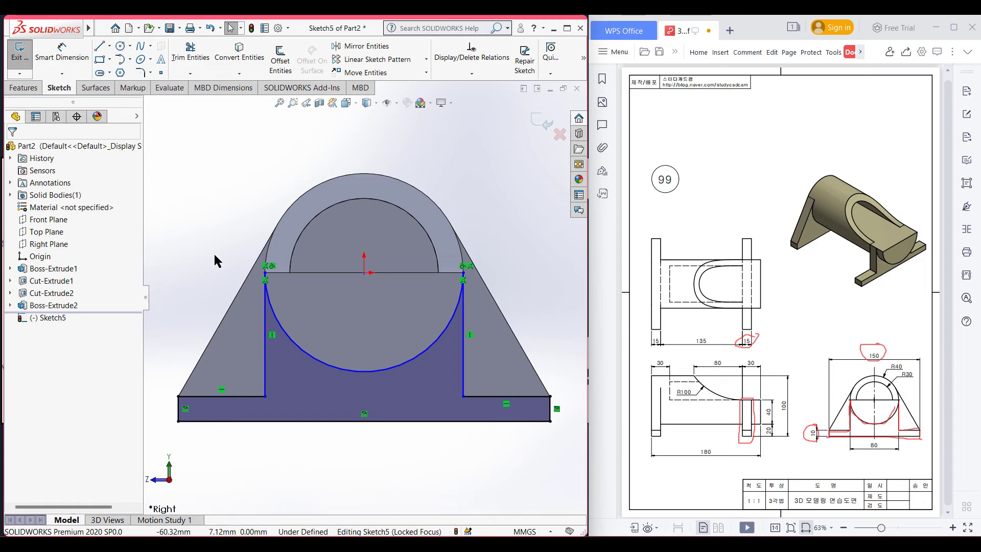
# Extrude the closed second leg profile 15 mm blind from the sketch plane, merged with the existing body
pyautogui.hotkey('ctrl', '7')
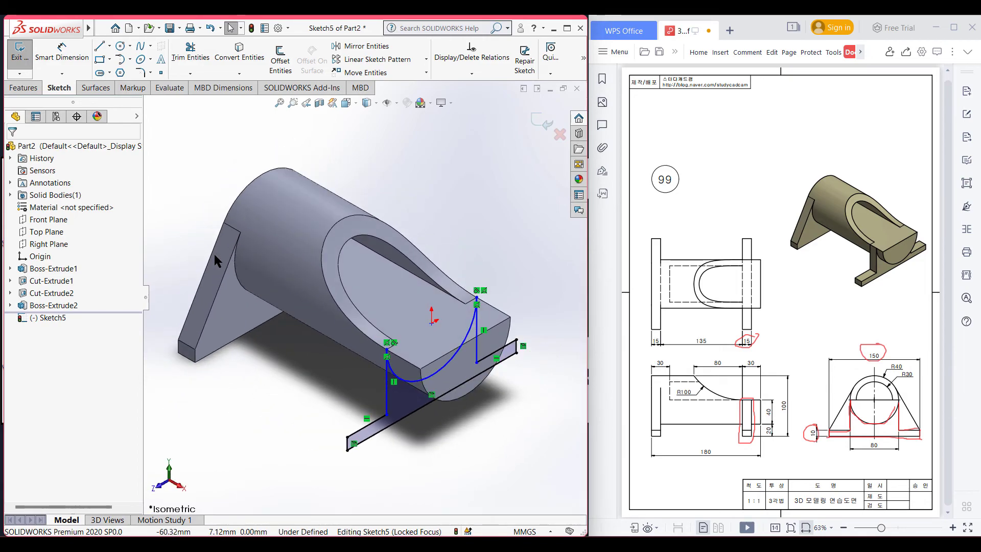
pyautogui.click(23, 87)
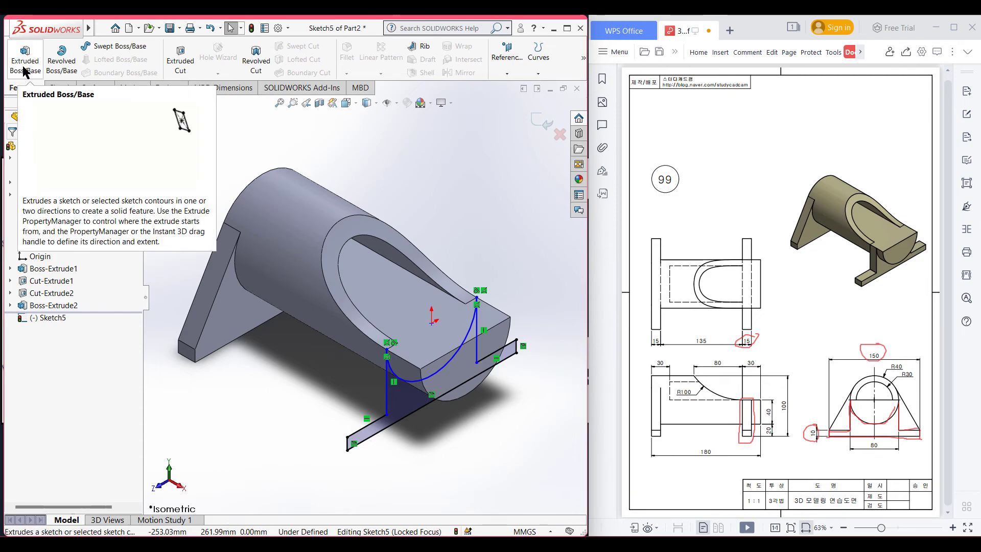
pyautogui.click(24, 70)
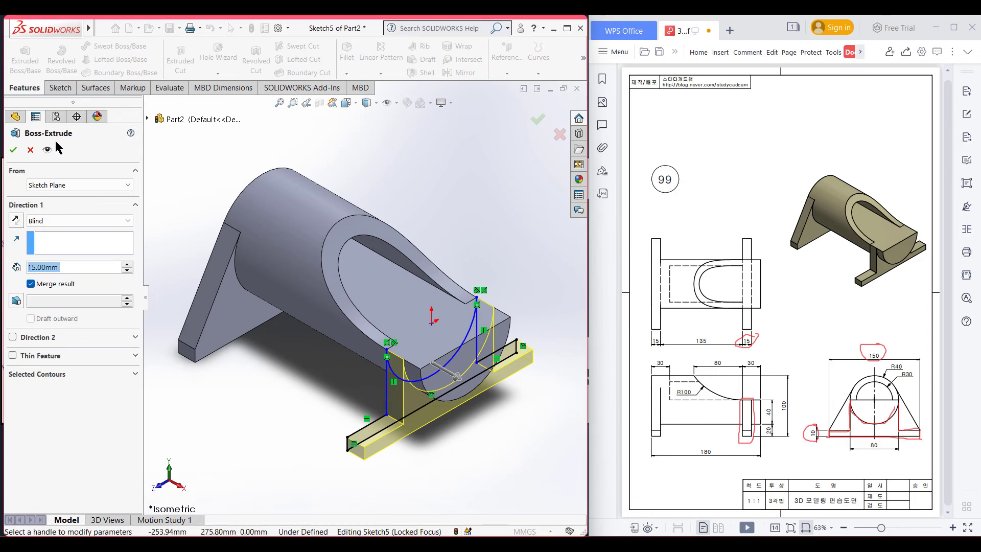
pyautogui.click(13, 149)
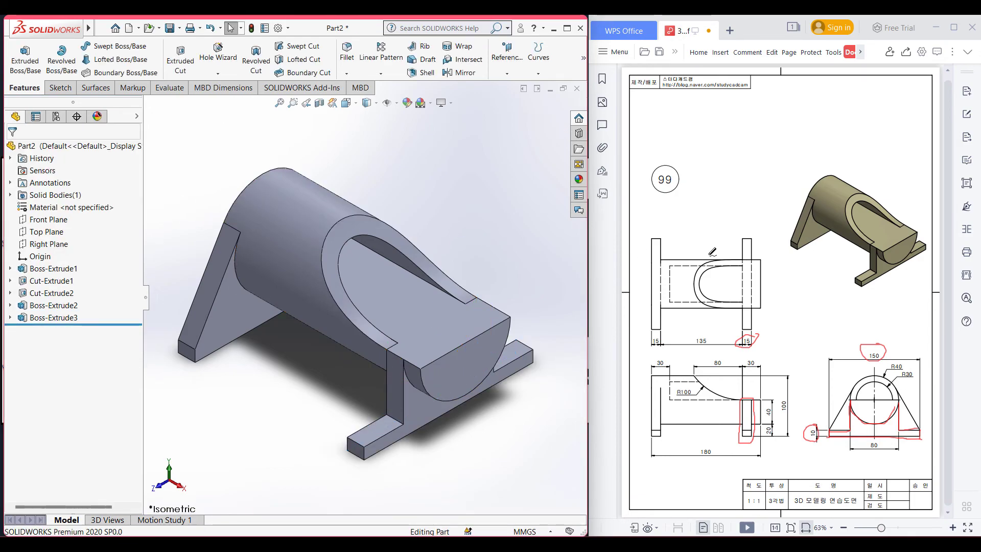
# Clear the red pen markings from the reference drawing and return to the model
pyautogui.moveTo(702, 228); pyautogui.dragTo(719, 222)
pyautogui.press('Escape')
pyautogui.click(539, 244)
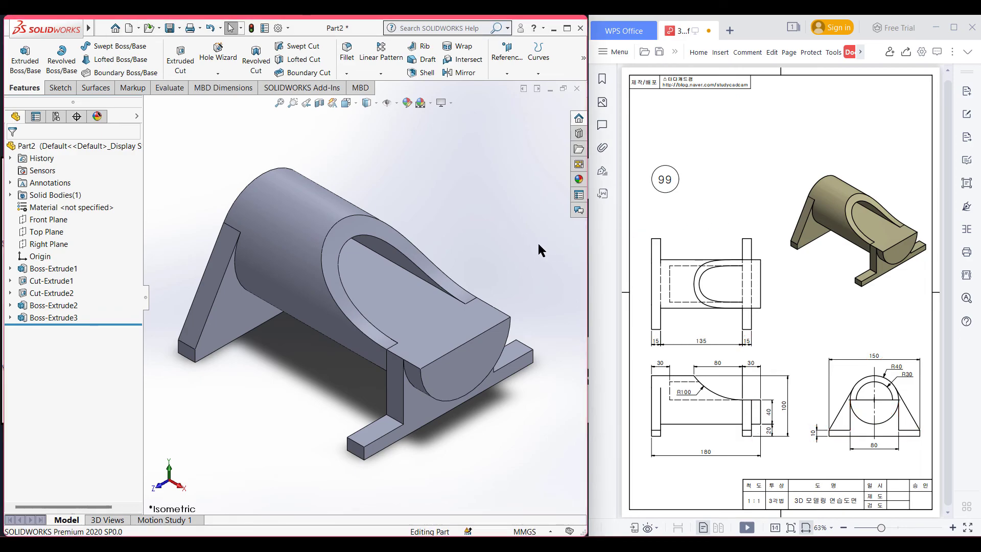